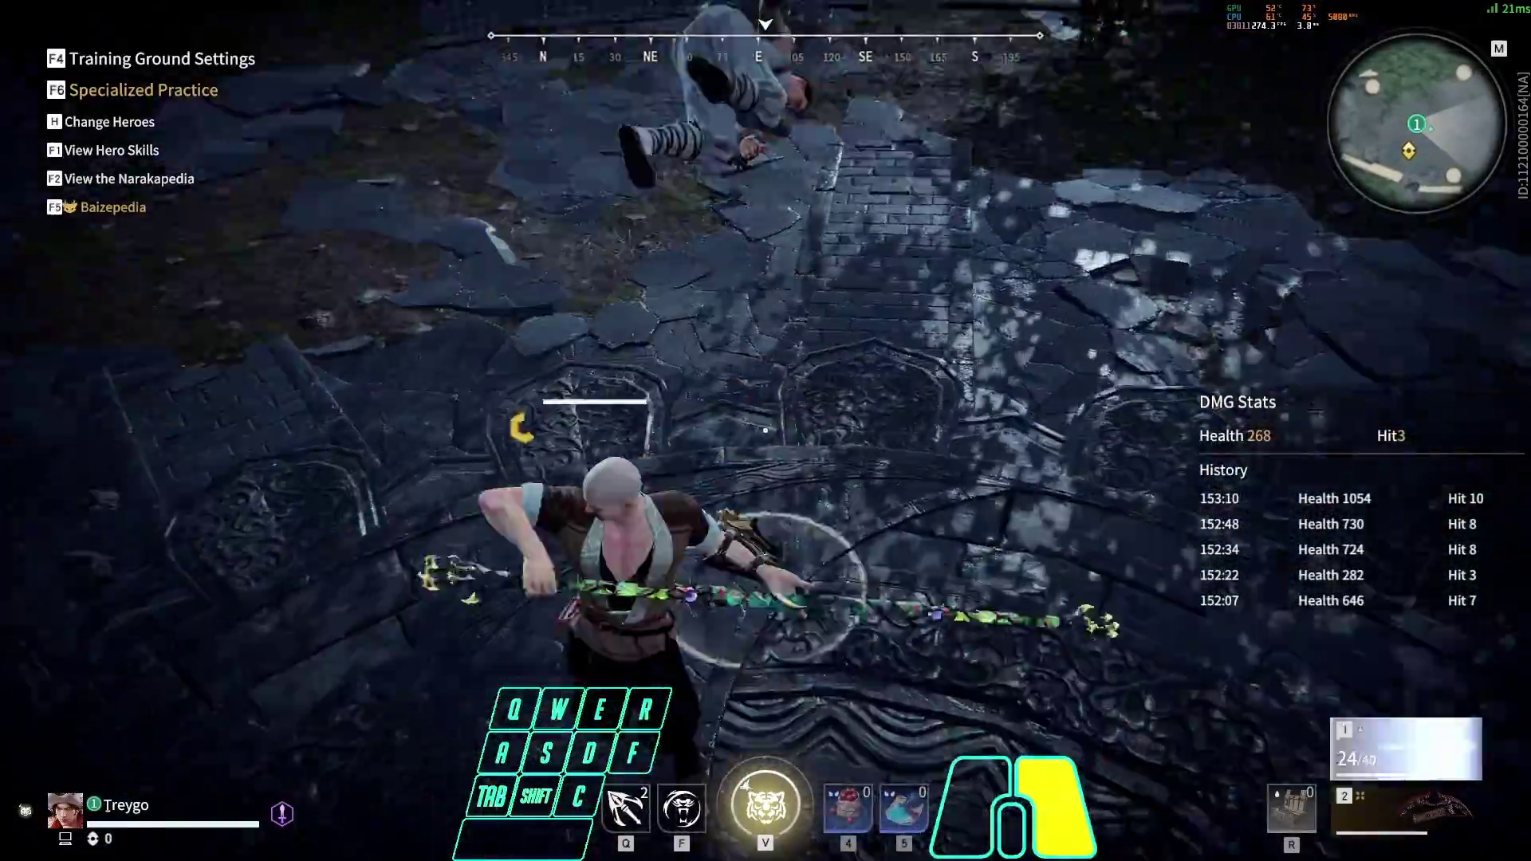
Attack the training dummy with melee, a weapon swap, a skill and a dash until damage reaches 8884
{"action": "key", "text": "f"}
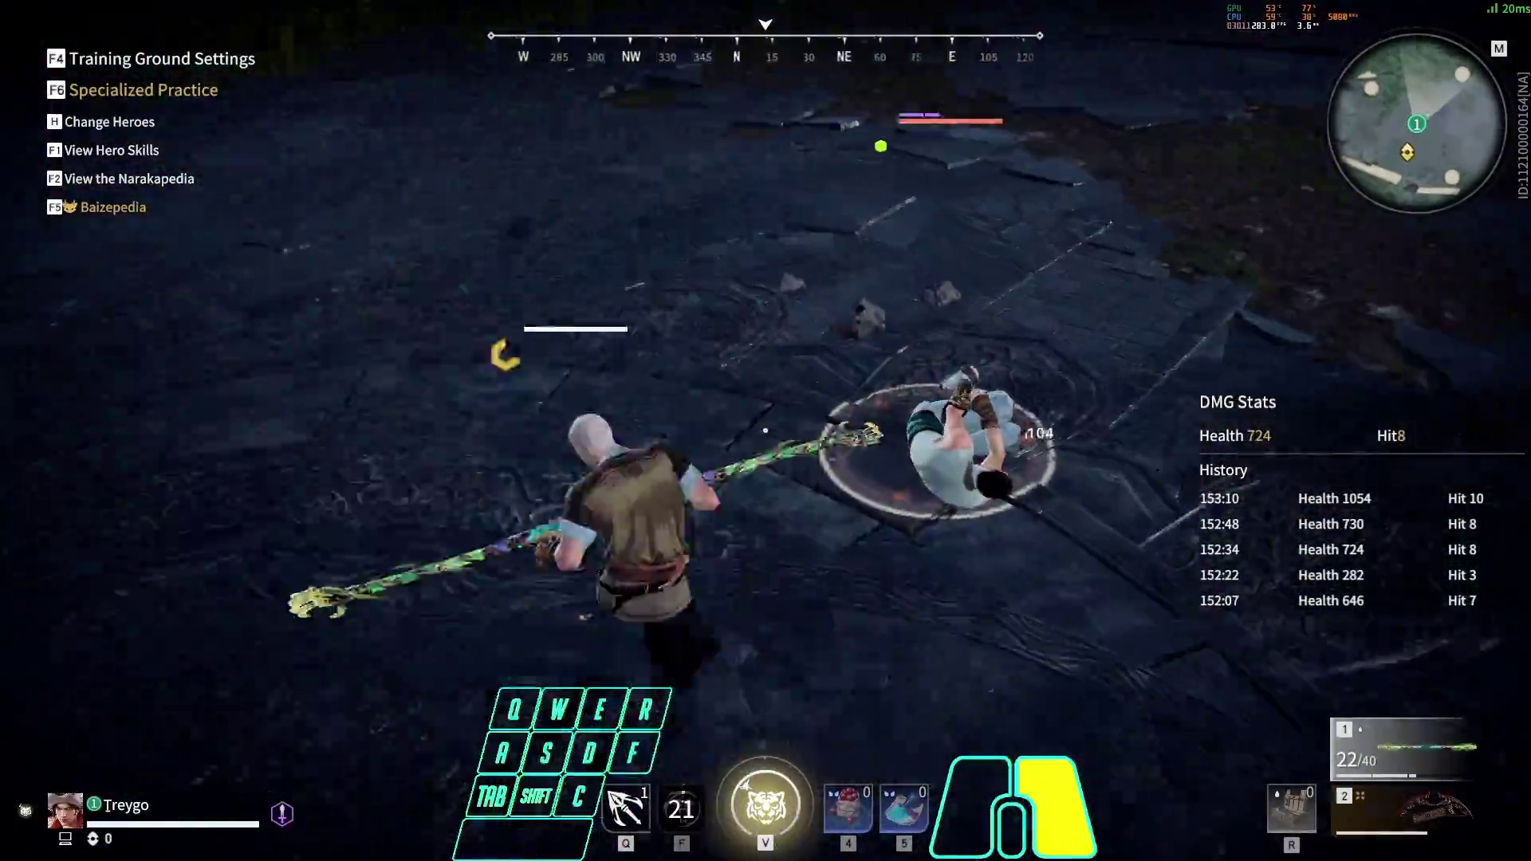
{"action": "key", "text": "w"}
{"action": "left_click", "coordinate": [765, 430]}
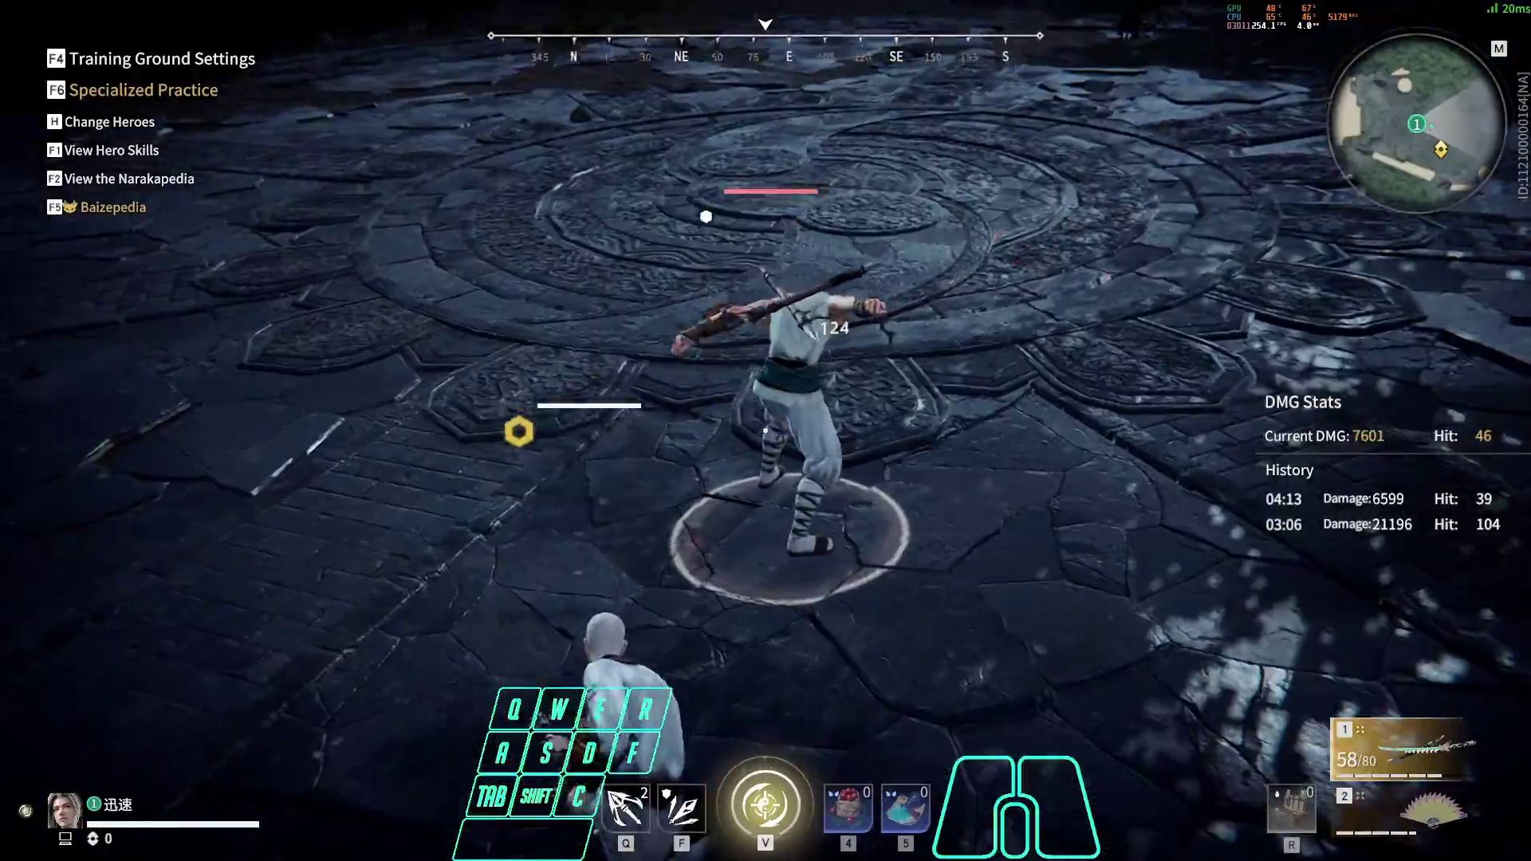
{"action": "key", "text": "q"}
{"action": "key", "text": "2"}
{"action": "left_click", "coordinate": [765, 431]}
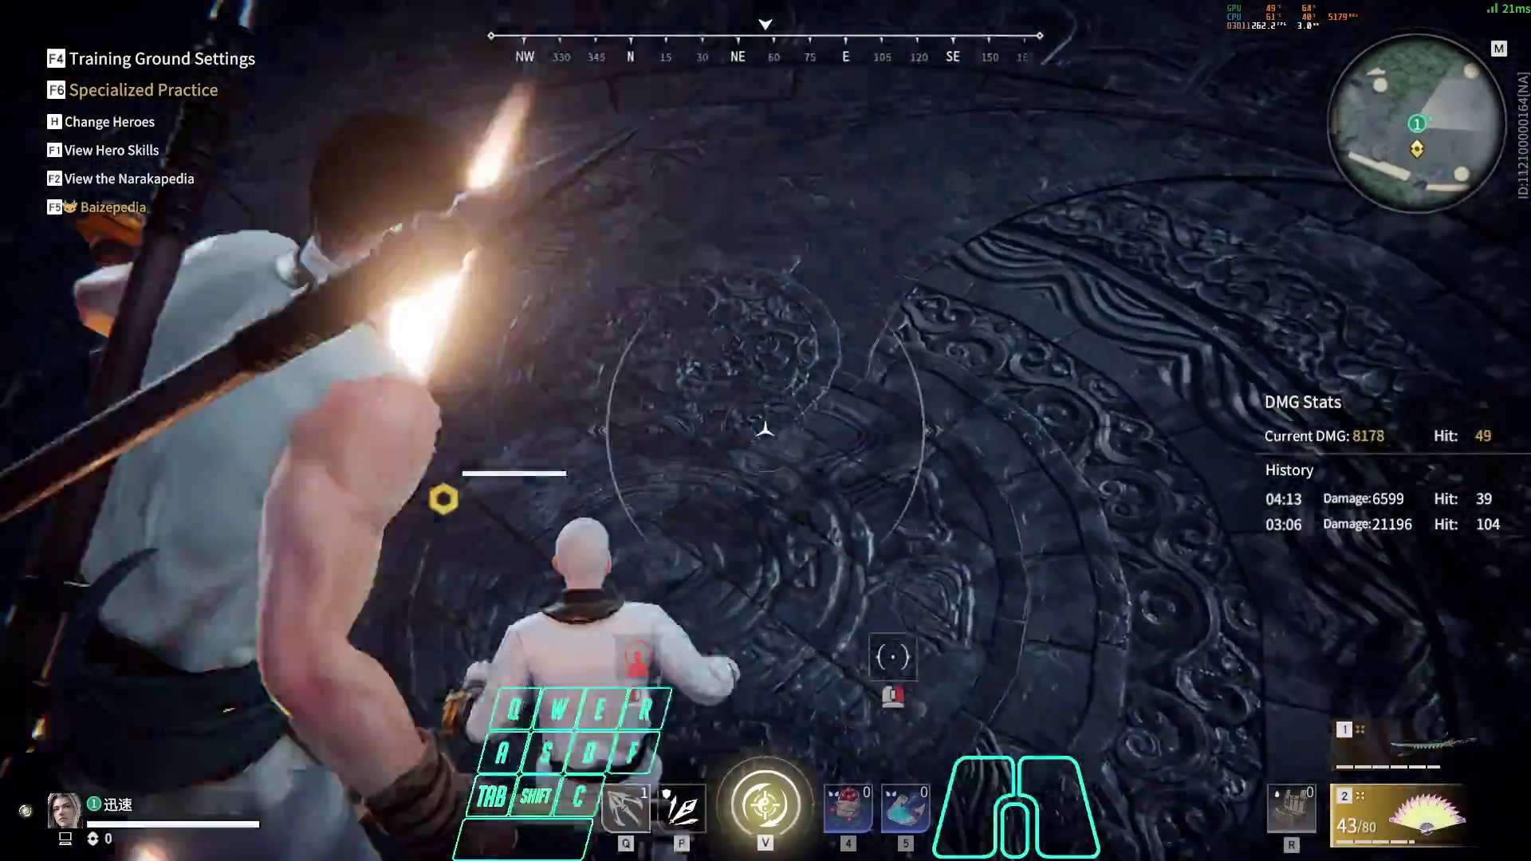
{"action": "key", "text": "q"}
{"action": "left_click", "coordinate": [766, 431]}
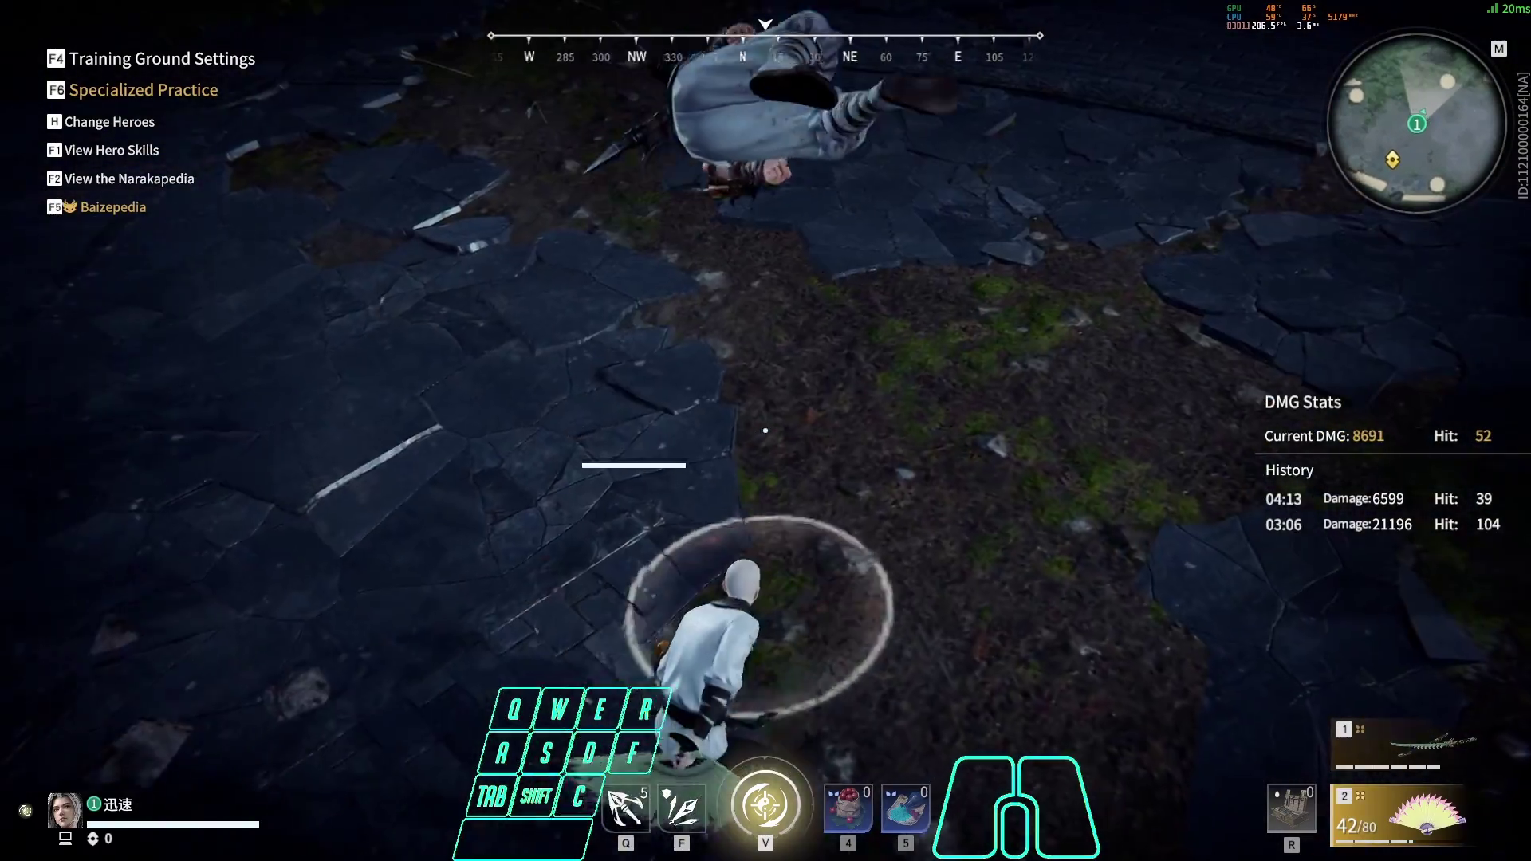
{"action": "left_click", "coordinate": [766, 431]}
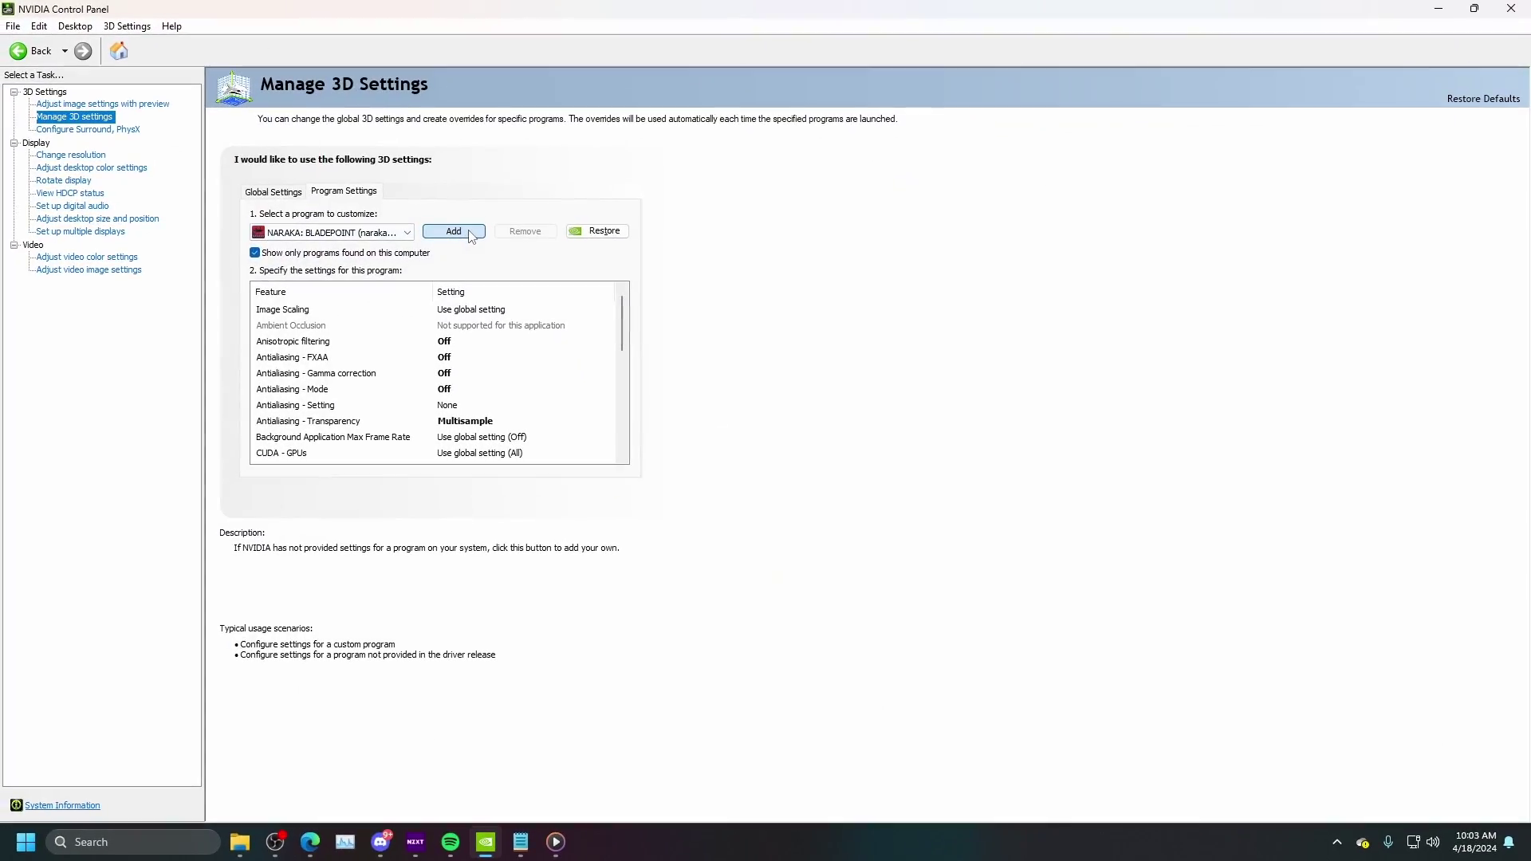
{"action": "left_click", "coordinate": [471, 236]}
{"action": "scroll", "coordinate": [720, 408], "scroll_direction": "down", "scroll_amount": 3}
{"action": "scroll", "coordinate": [719, 408], "scroll_direction": "down", "scroll_amount": 1}
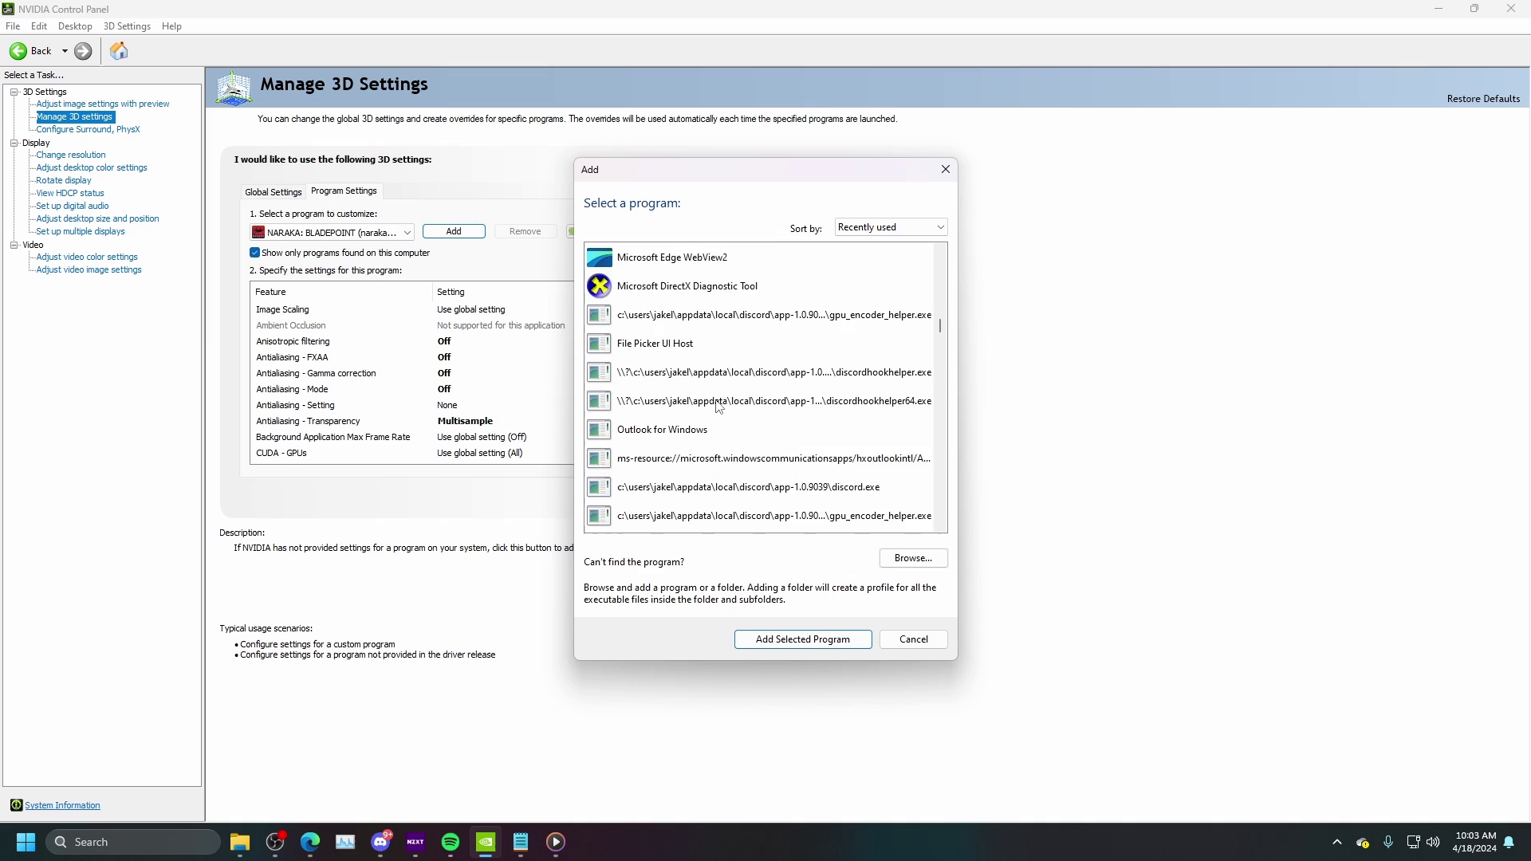
{"action": "scroll", "coordinate": [653, 394], "scroll_direction": "up", "scroll_amount": 1}
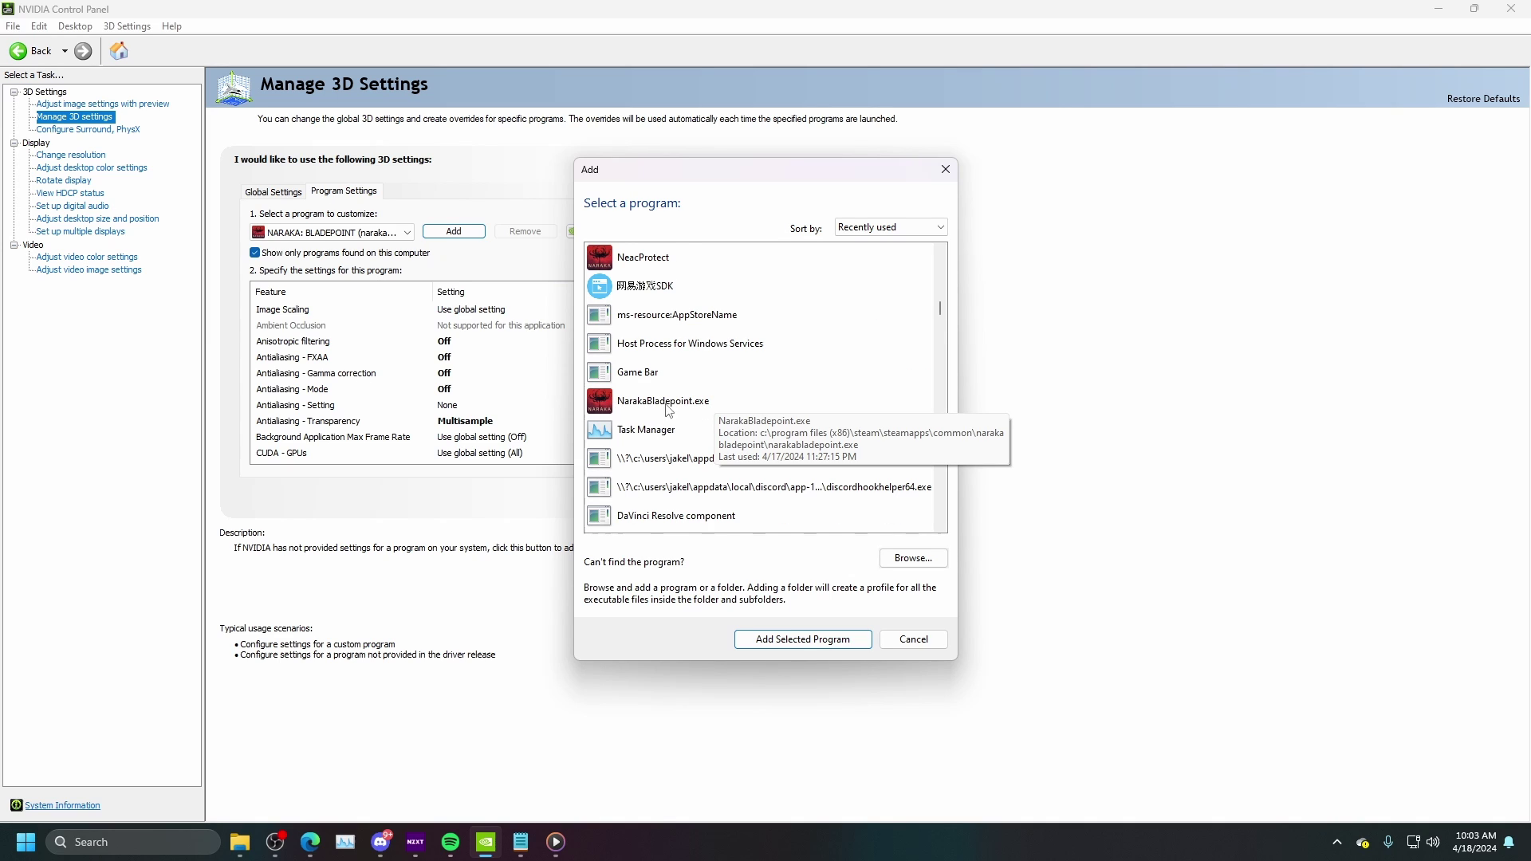
{"action": "left_click", "coordinate": [946, 169]}
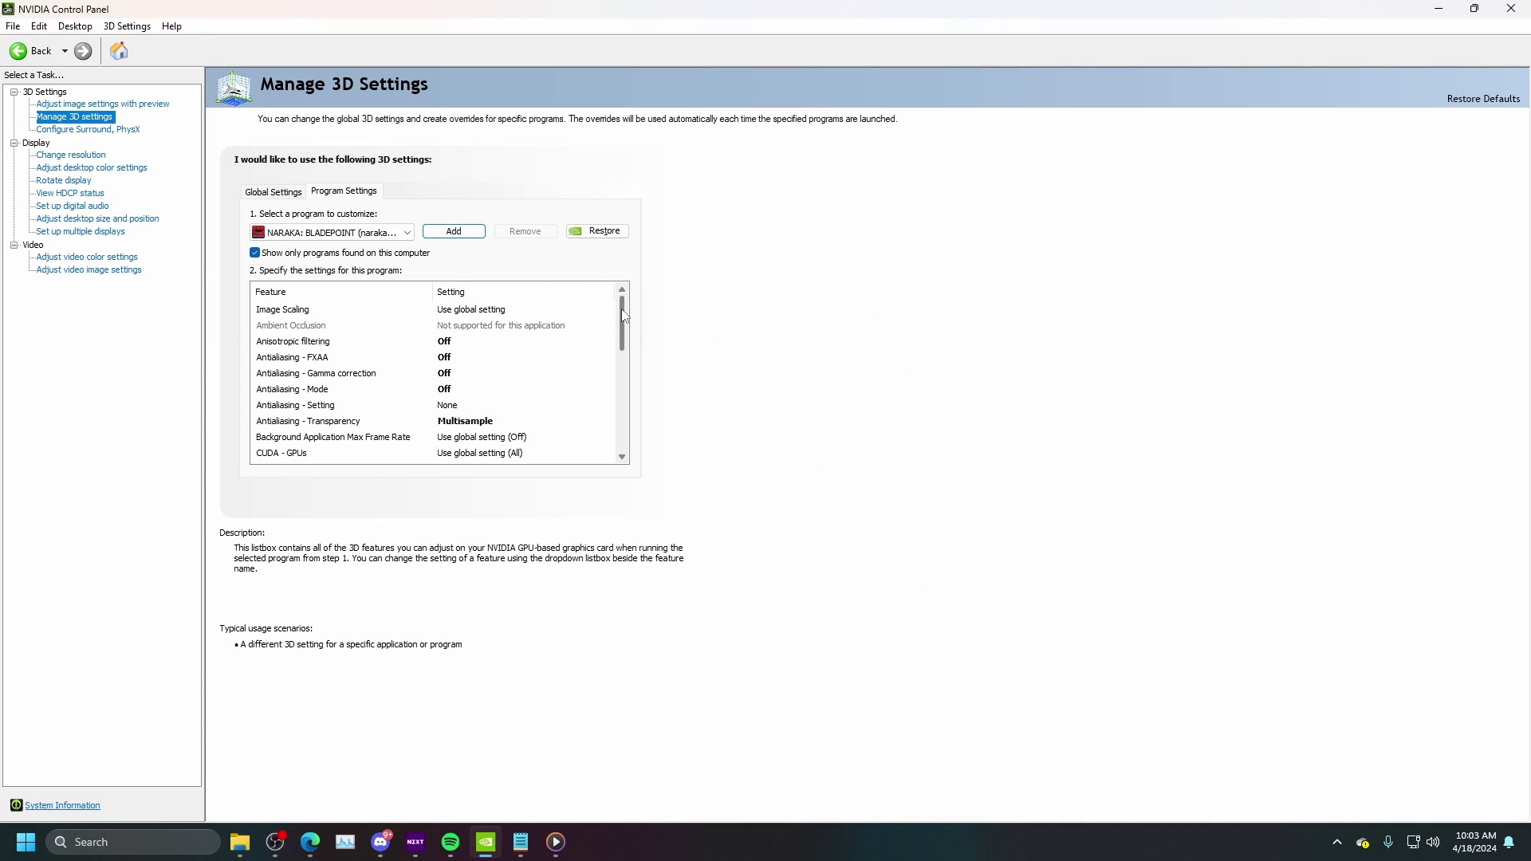
{"action": "left_click_drag", "start_coordinate": [626, 318], "coordinate": [633, 334]}
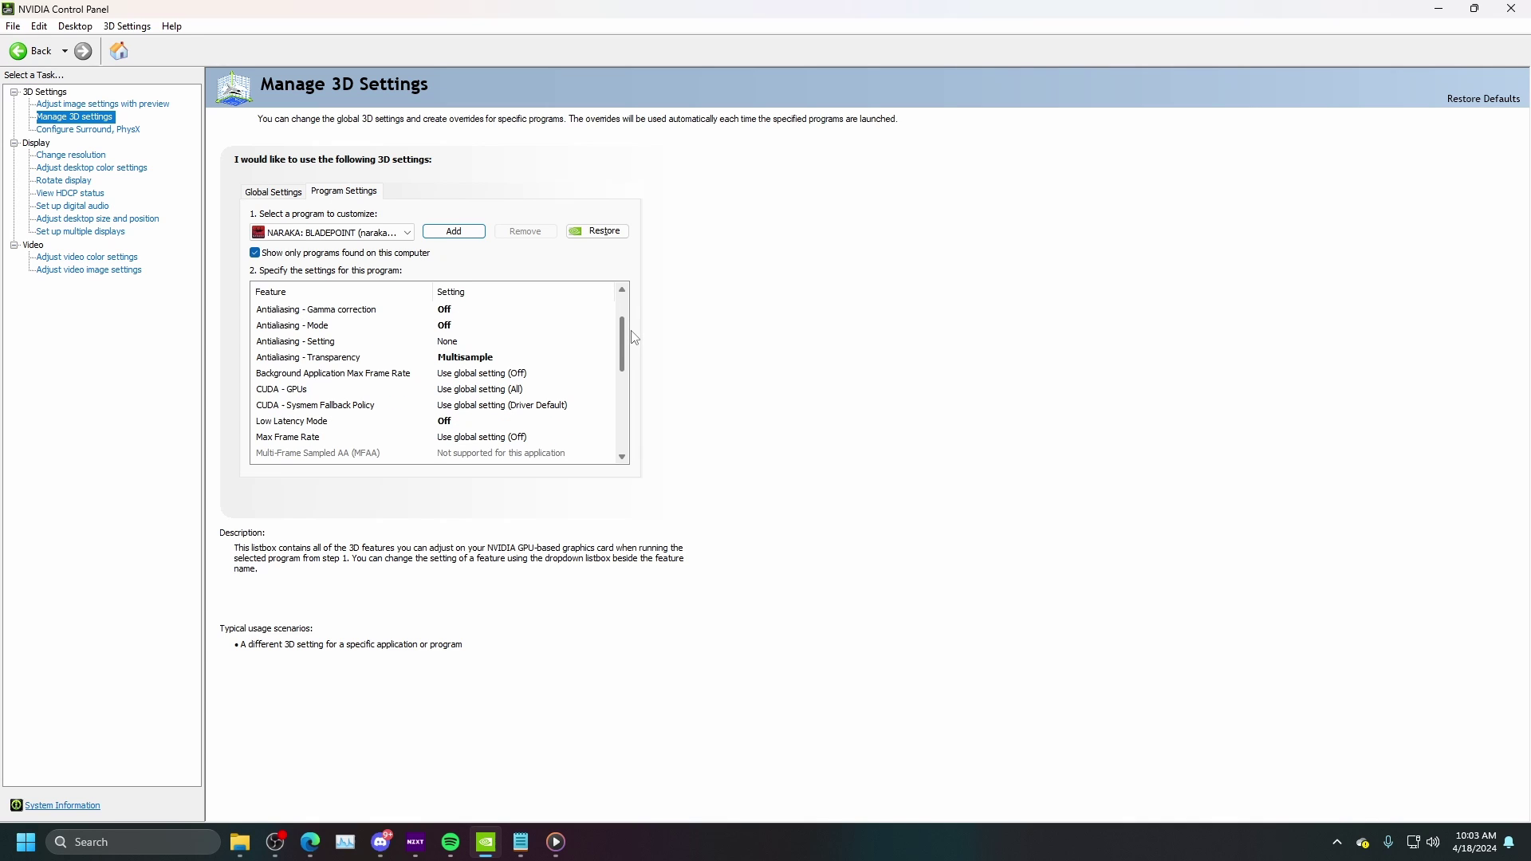
{"action": "left_click_drag", "start_coordinate": [633, 334], "coordinate": [653, 422]}
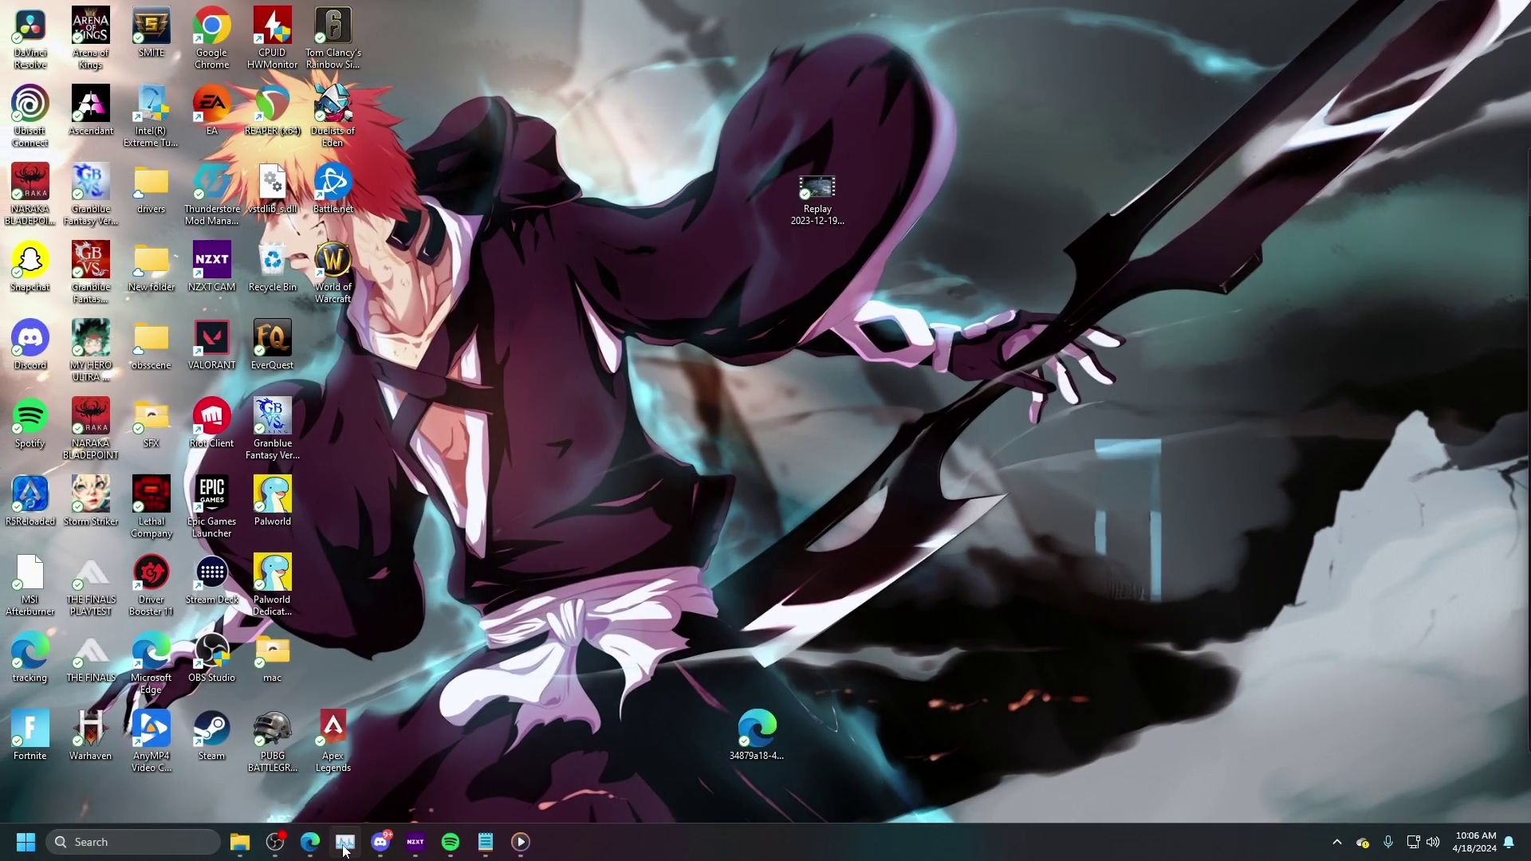
Bring up Task Manager from the taskbar
{"action": "left_click", "coordinate": [344, 844]}
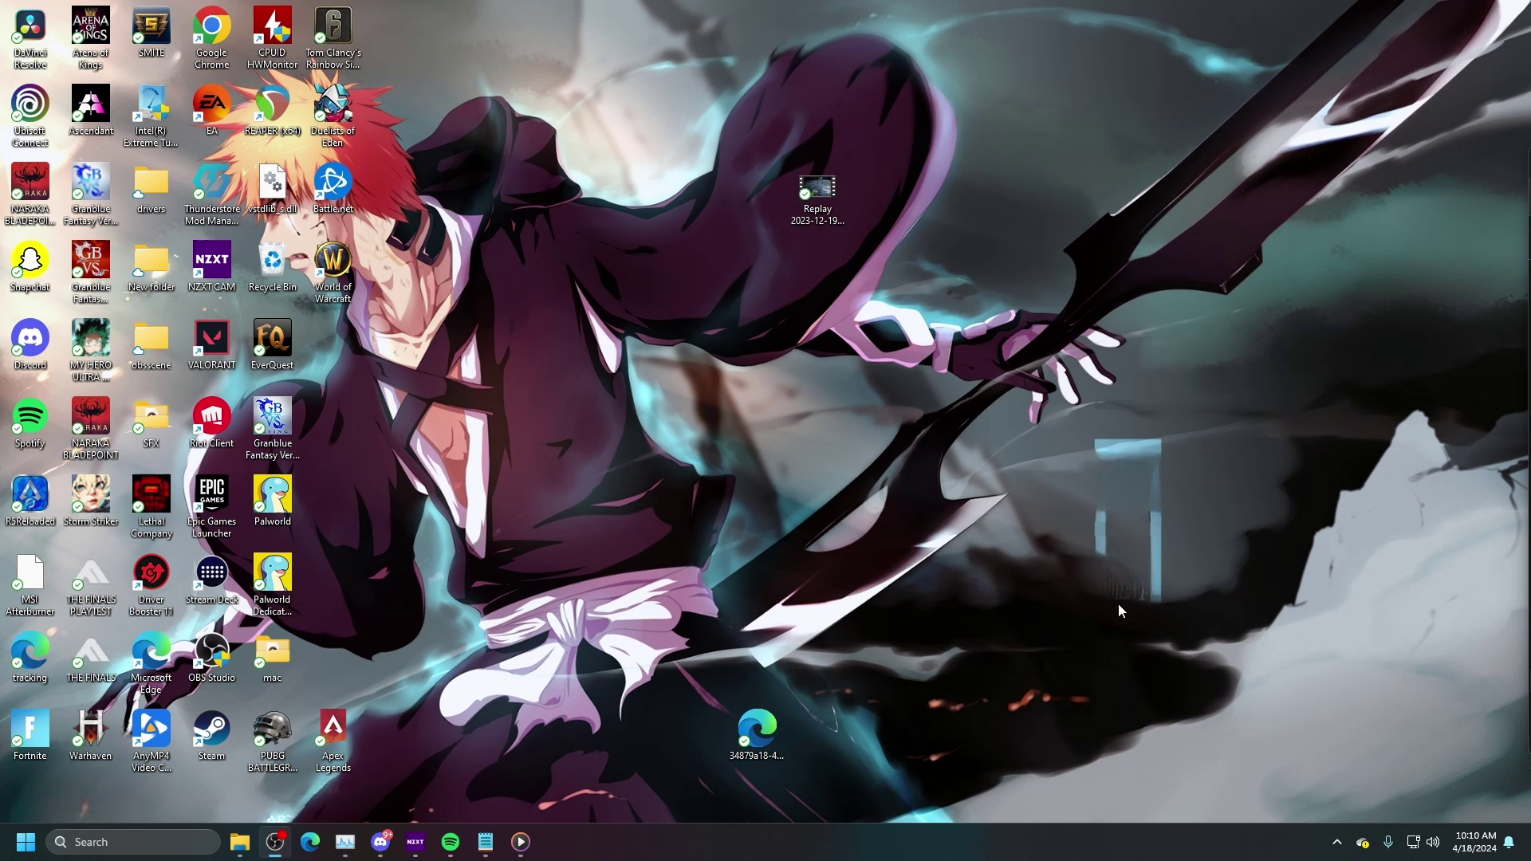
Load gbmb.org's MB-to-bytes converter in Edge and convert 40 MB
{"action": "left_click", "coordinate": [305, 851]}
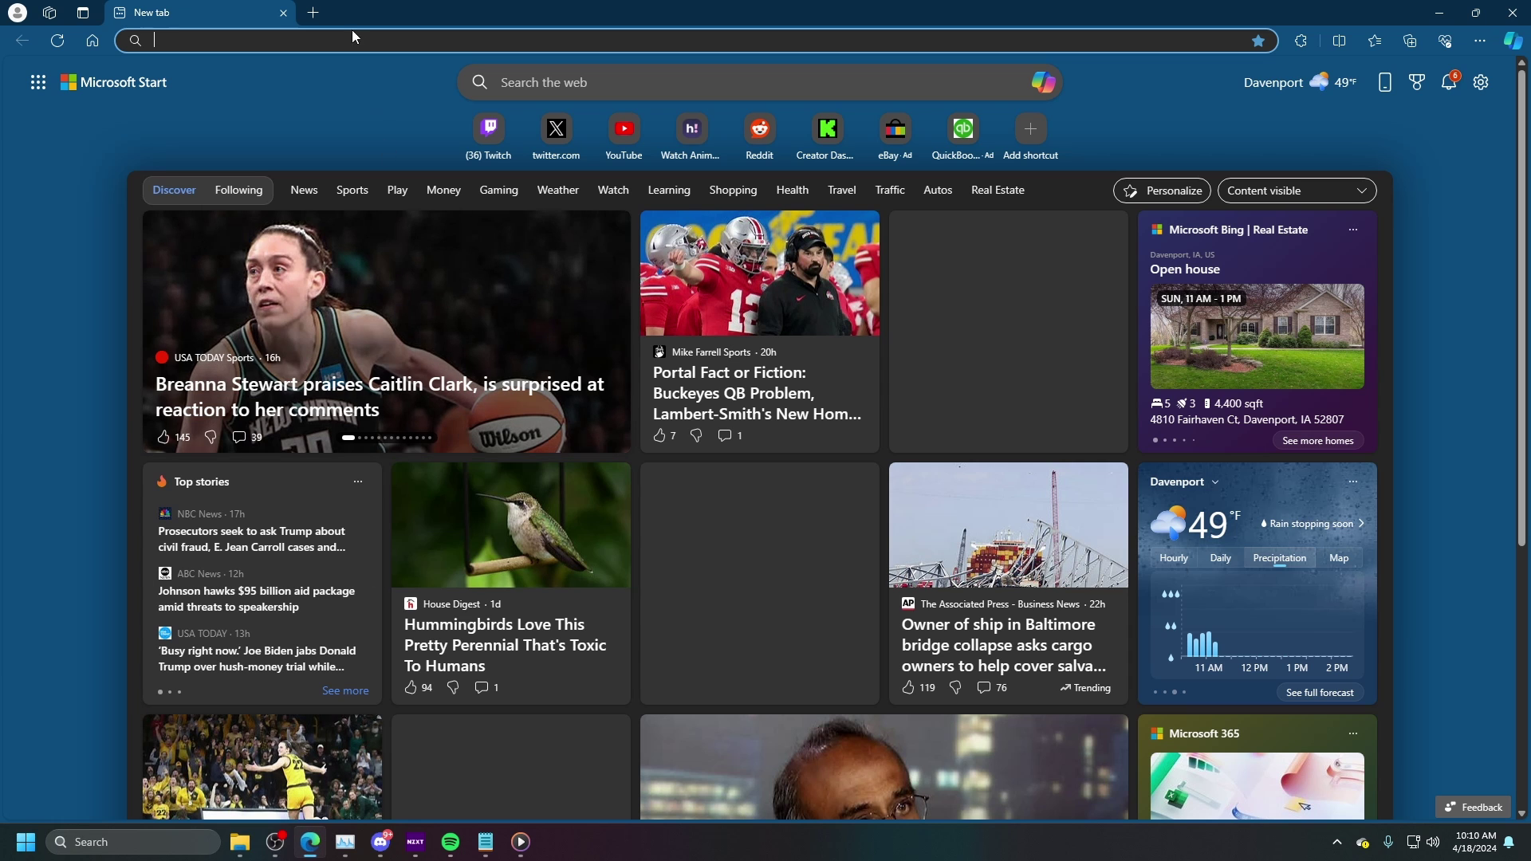
{"action": "left_click", "coordinate": [301, 39]}
{"action": "type", "text": "https://www.gbmb.org/mb-to-bytes"}
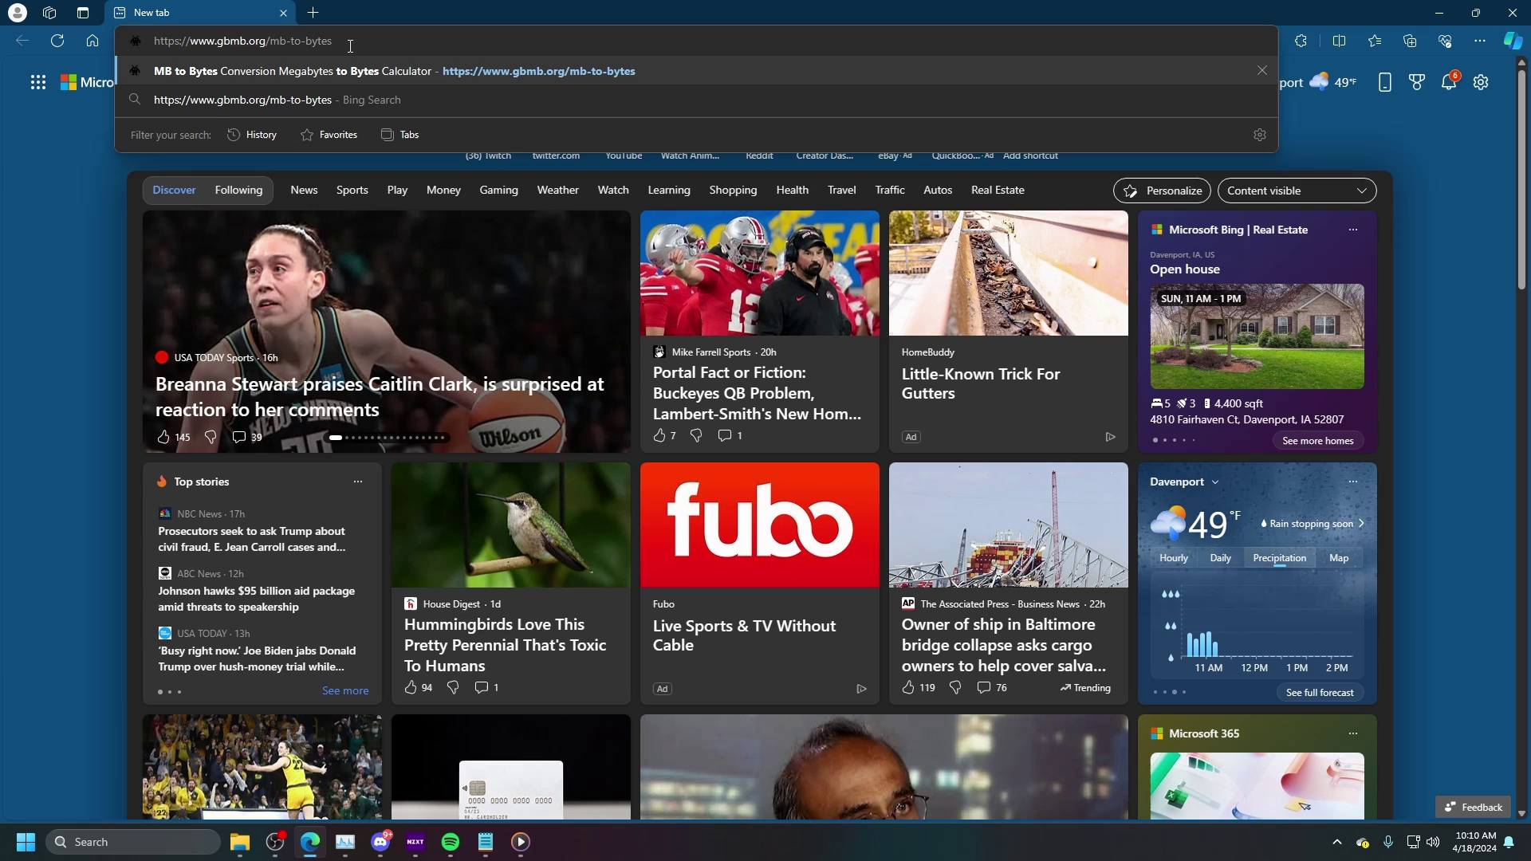
{"action": "key", "text": "Return"}
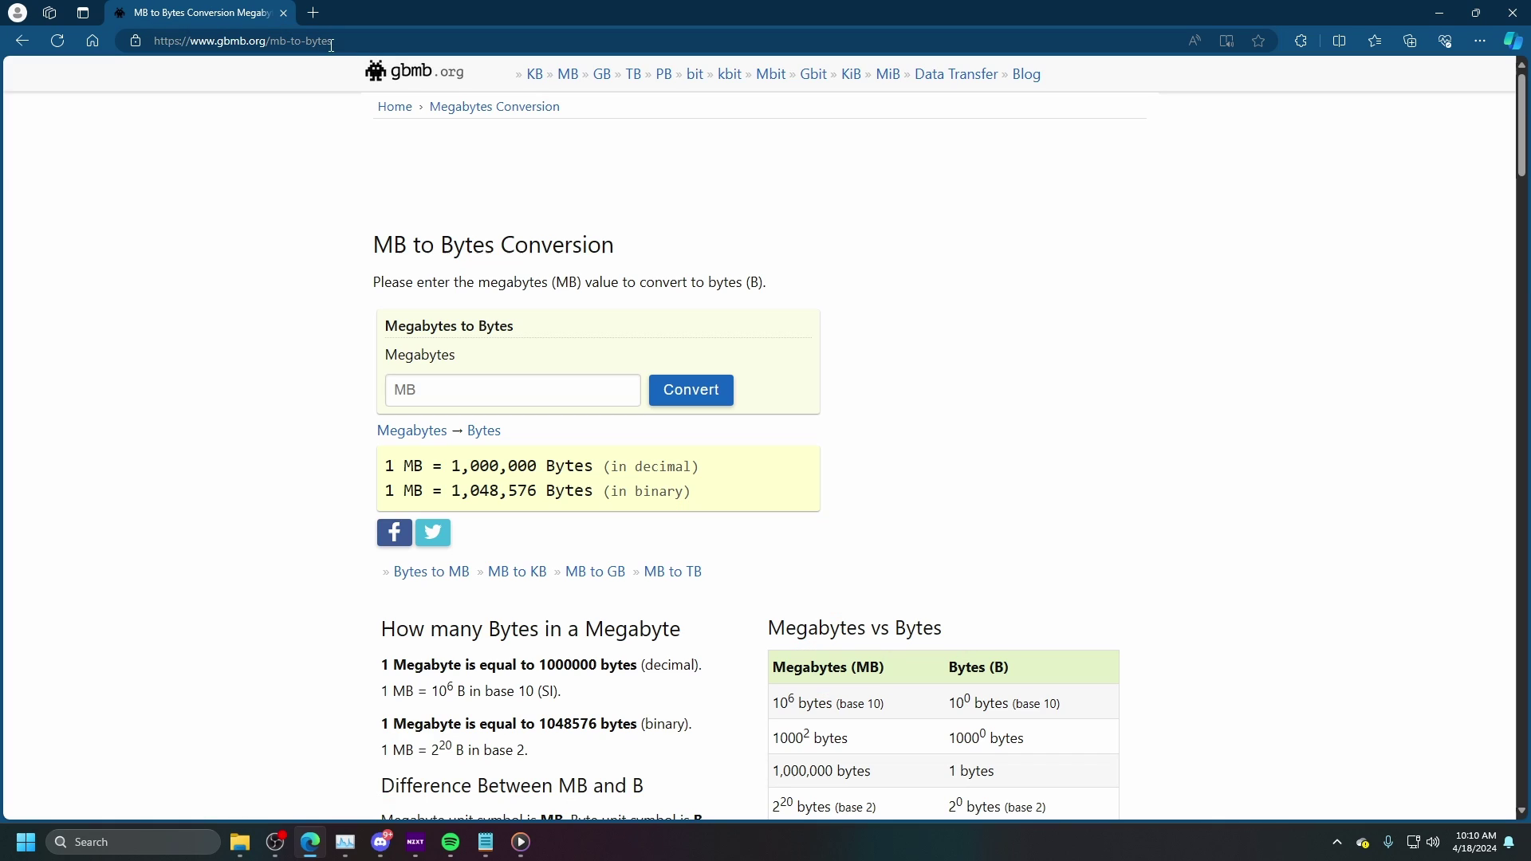
{"action": "left_click", "coordinate": [471, 386]}
{"action": "type", "text": "40"}
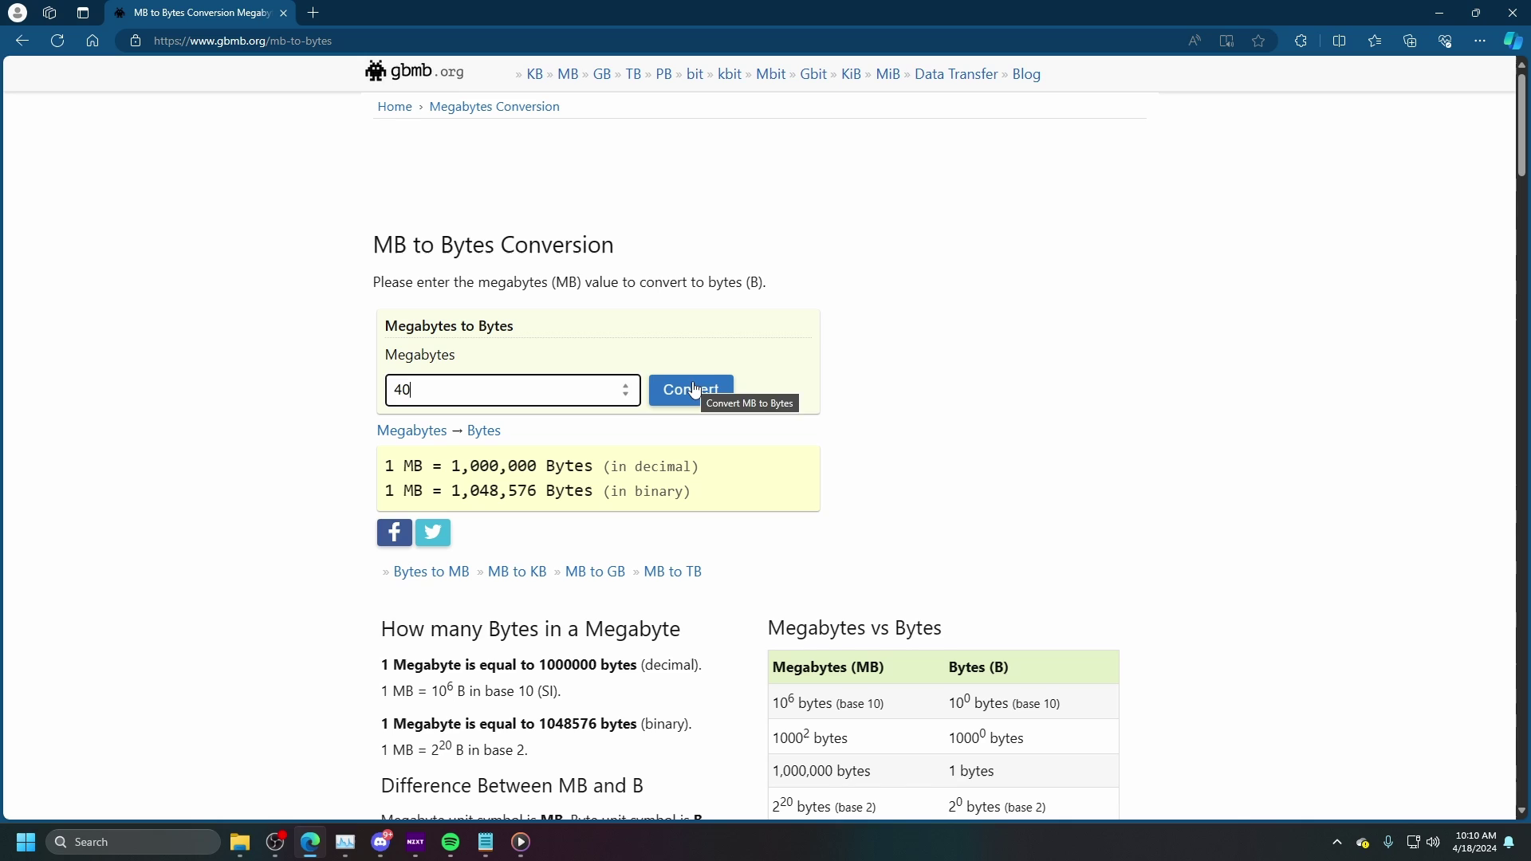
{"action": "left_click", "coordinate": [694, 388]}
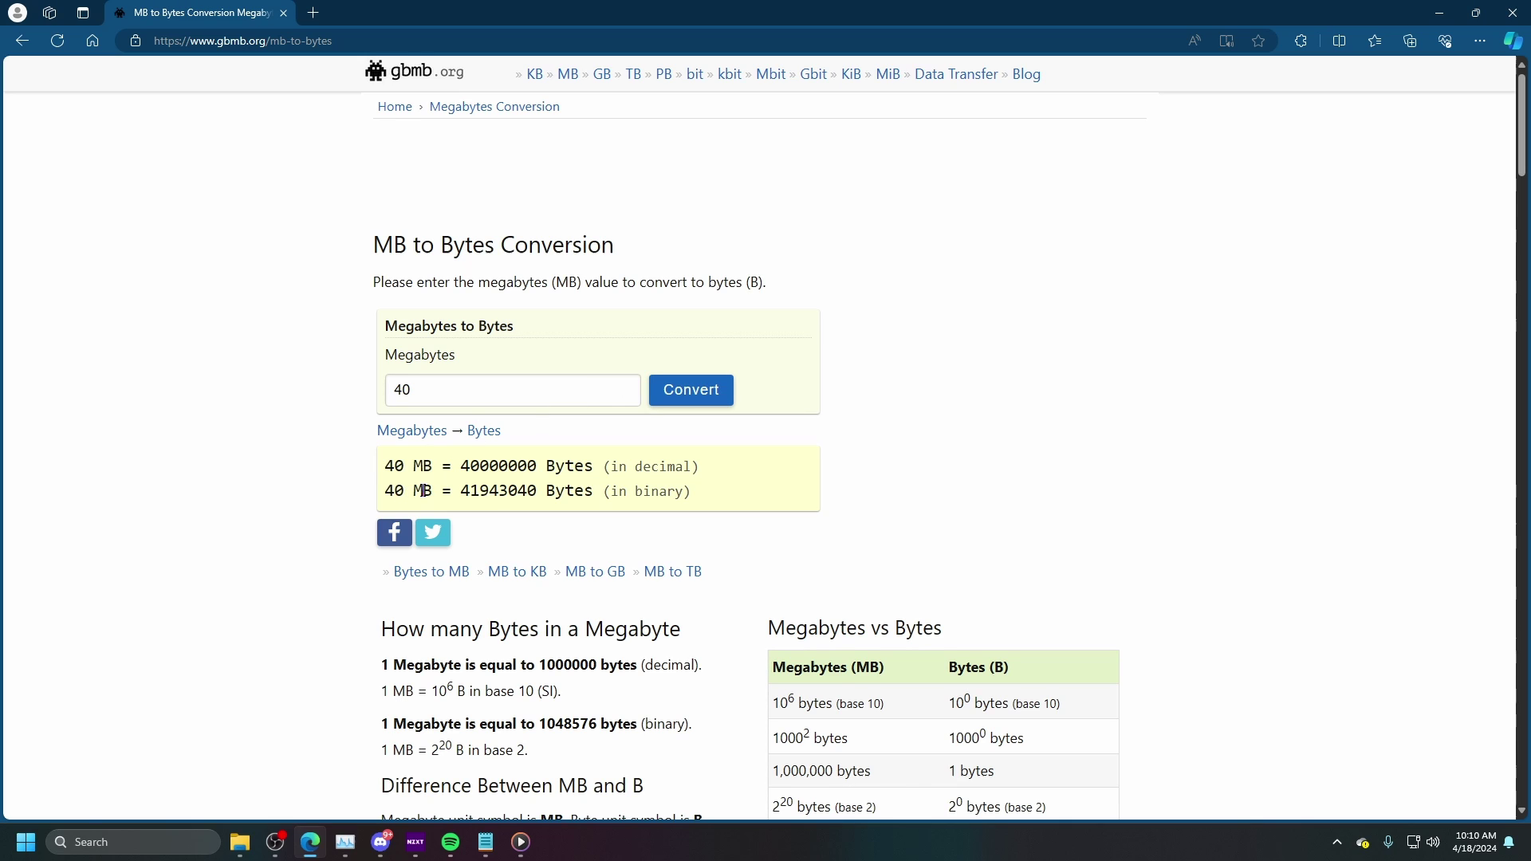
Select and copy the binary result, 41943040
{"action": "left_click_drag", "start_coordinate": [466, 488], "coordinate": [549, 487]}
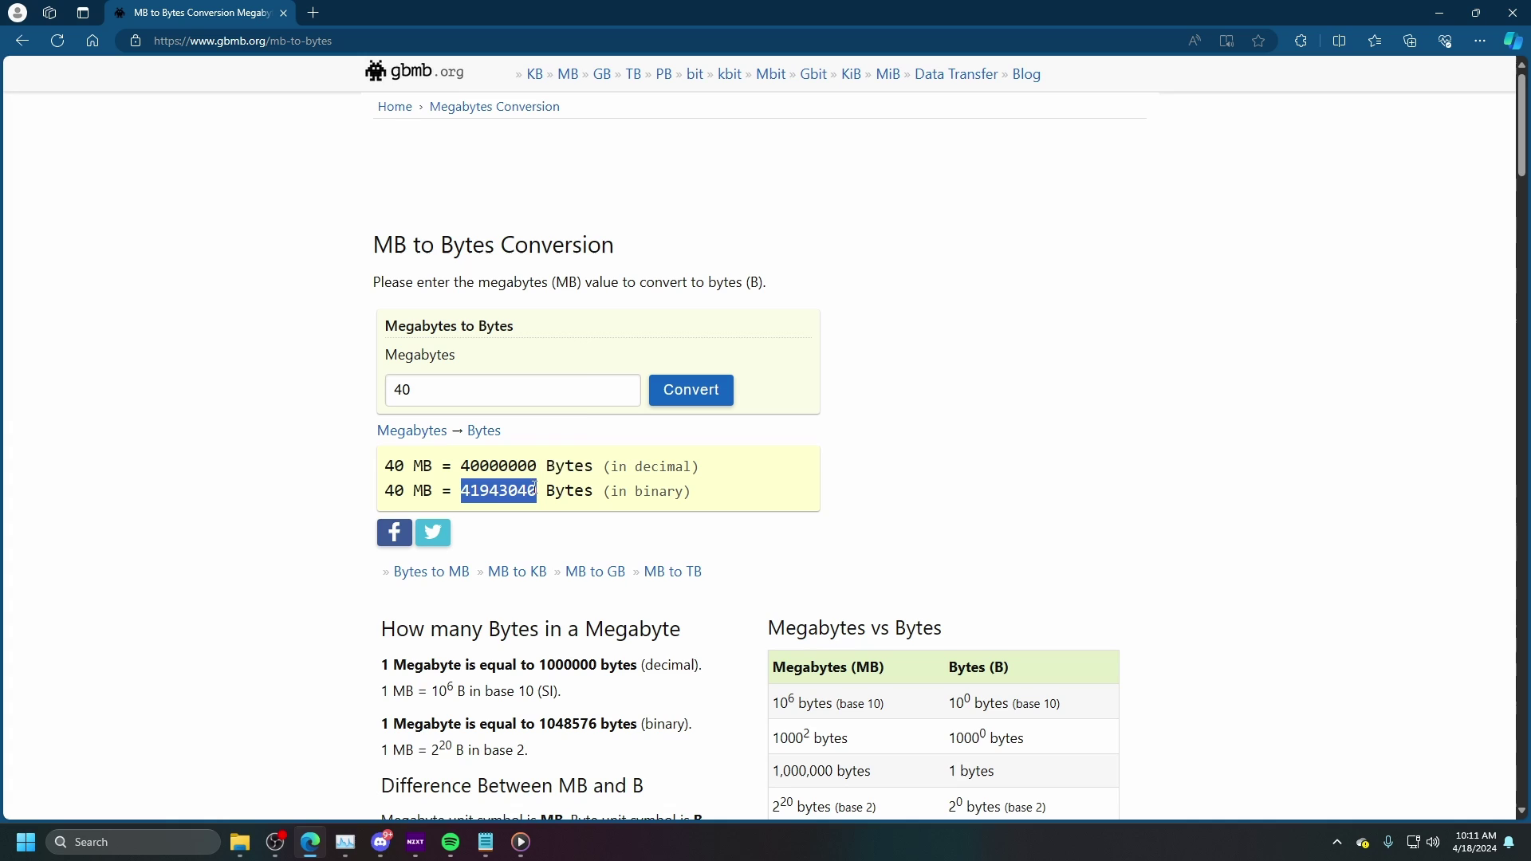
{"action": "right_click", "coordinate": [491, 492]}
{"action": "left_click", "coordinate": [542, 507]}
{"action": "left_click_drag", "start_coordinate": [461, 490], "coordinate": [549, 487]}
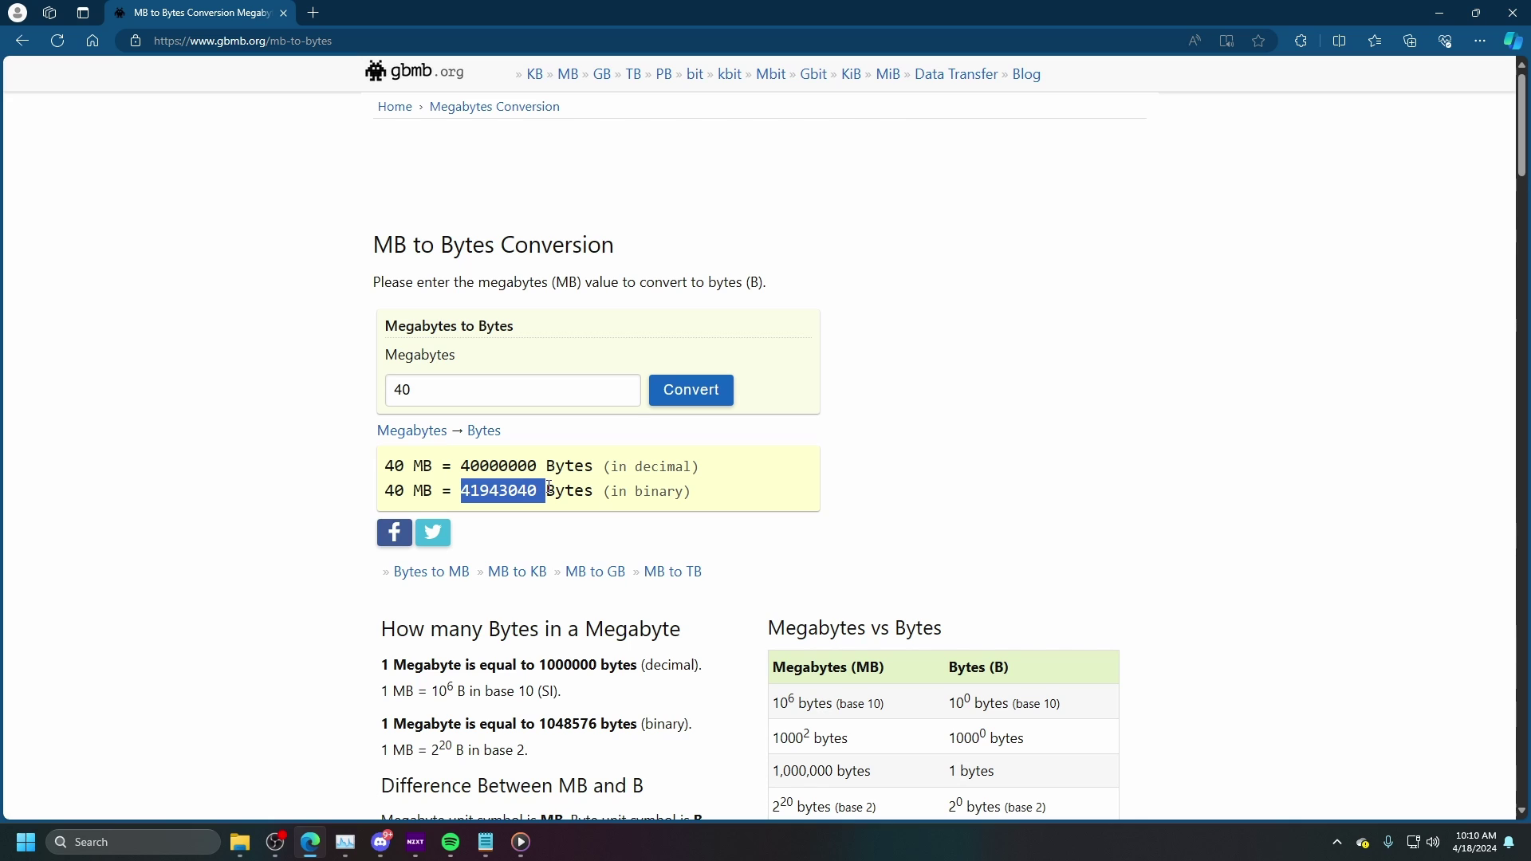
{"action": "right_click", "coordinate": [490, 490]}
{"action": "left_click", "coordinate": [542, 507]}
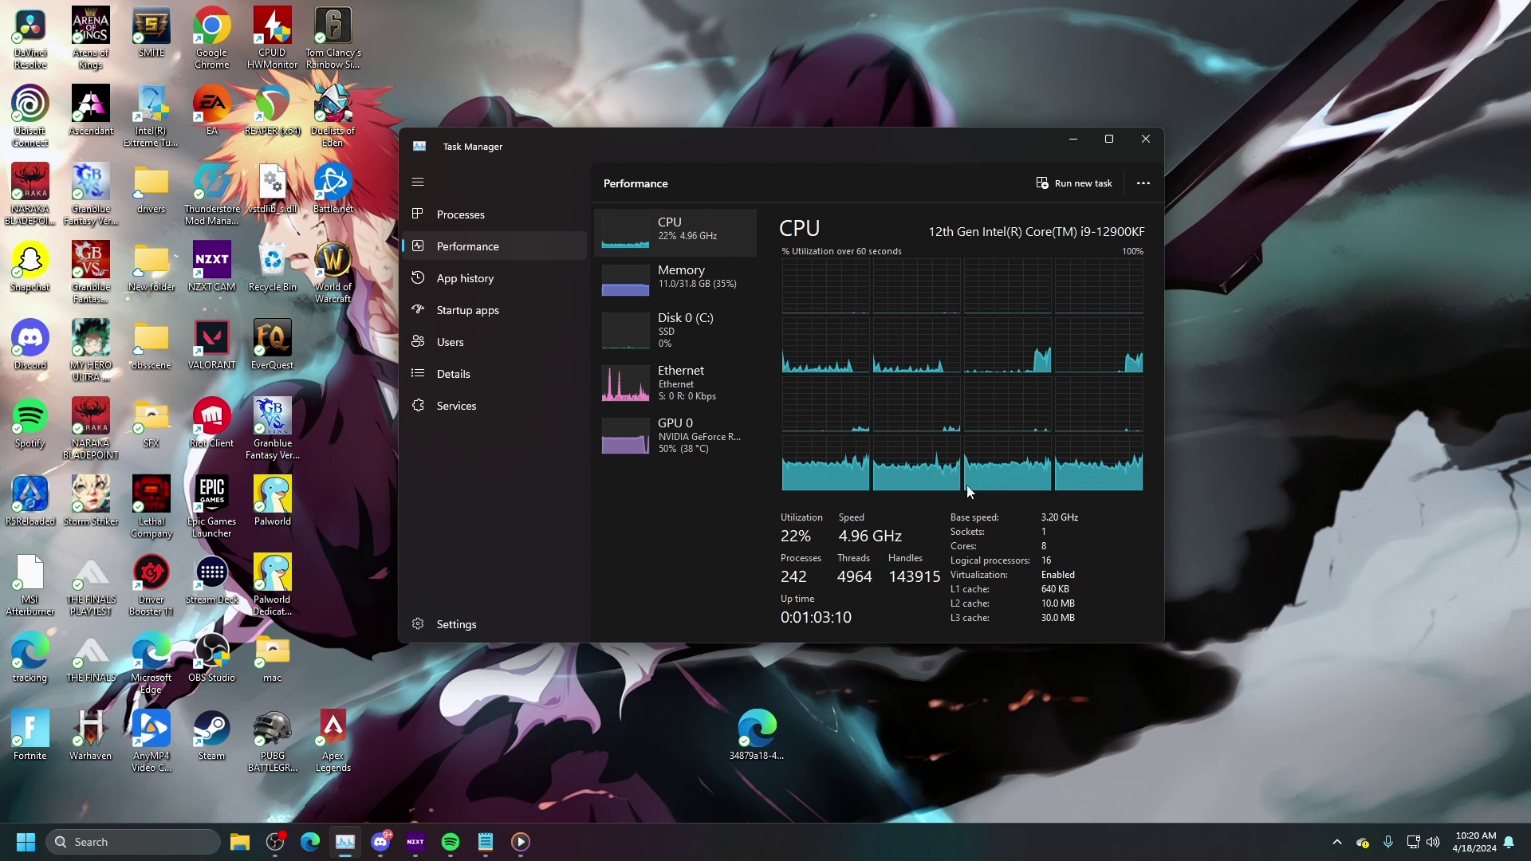
Browse C:\Program Files (x86)\Steam to the NarakaBladepoint_Data folder and open boot.config
{"action": "left_click", "coordinate": [240, 843]}
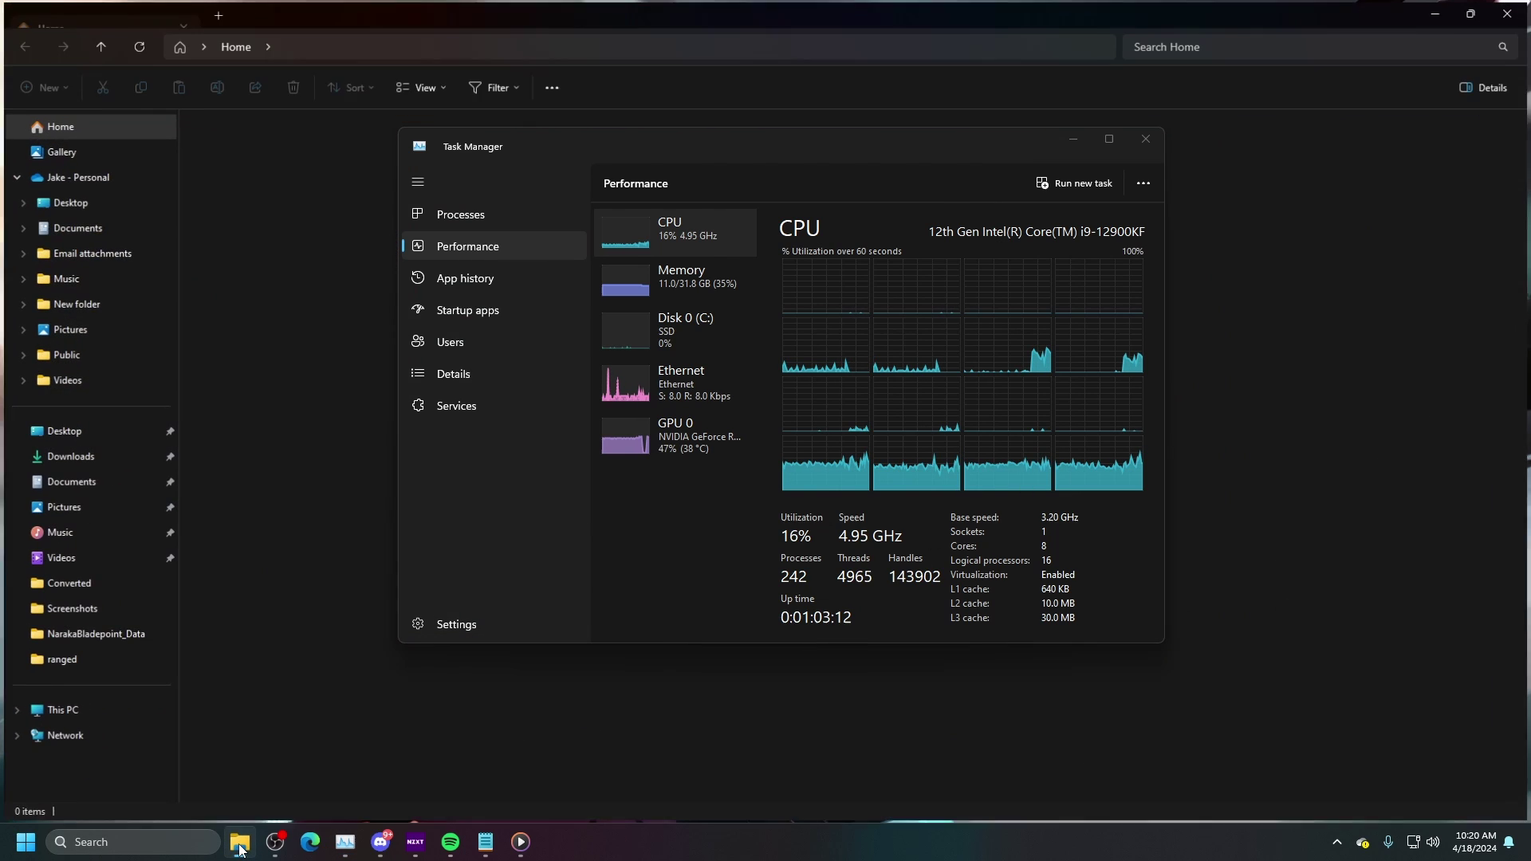
{"action": "left_click", "coordinate": [1073, 139]}
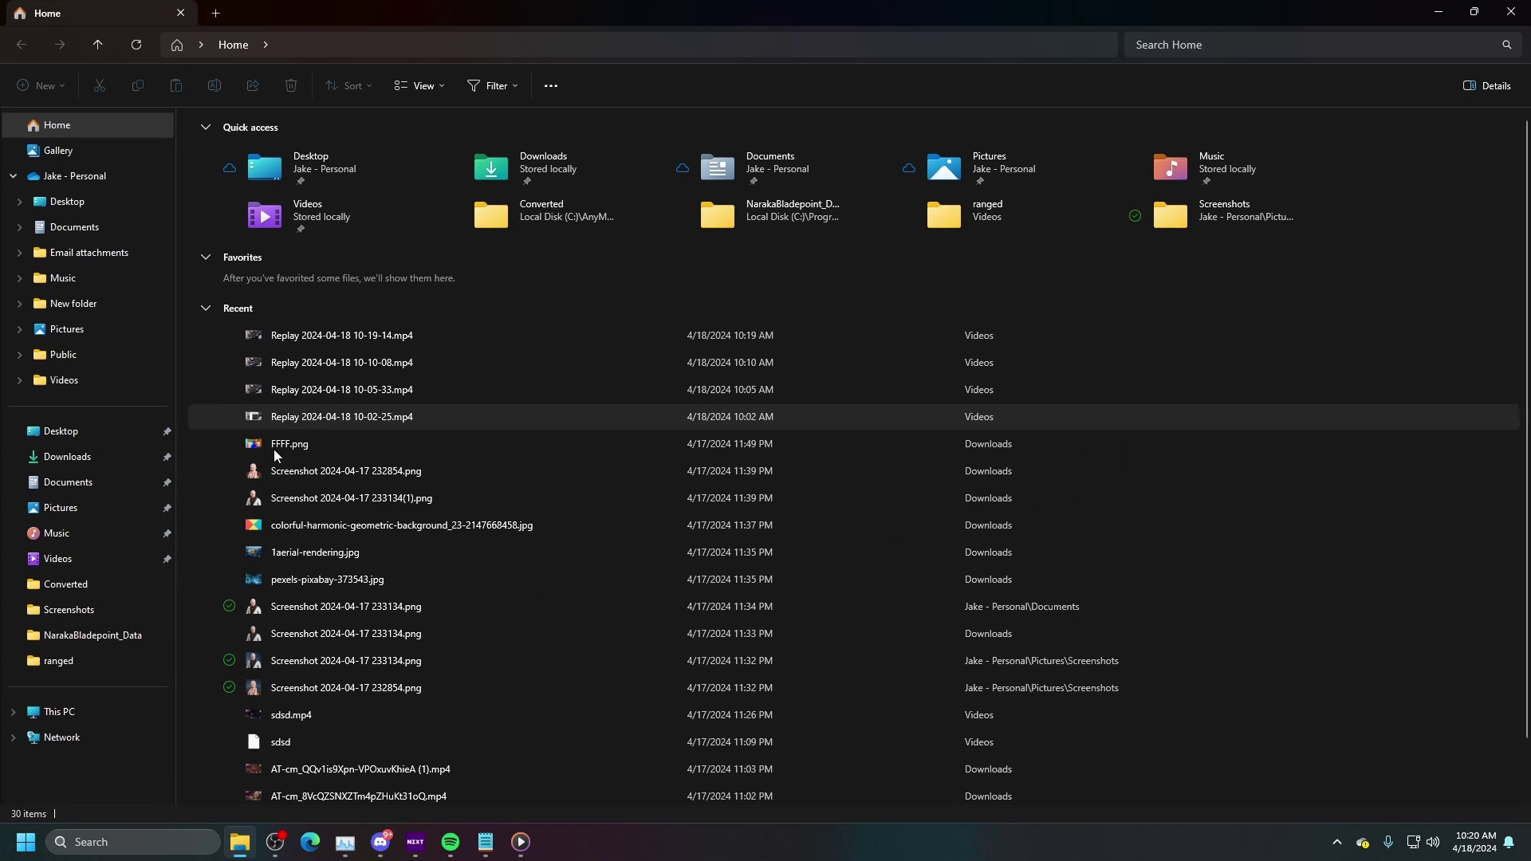
{"action": "left_click", "coordinate": [83, 709]}
{"action": "double_click", "coordinate": [286, 156]}
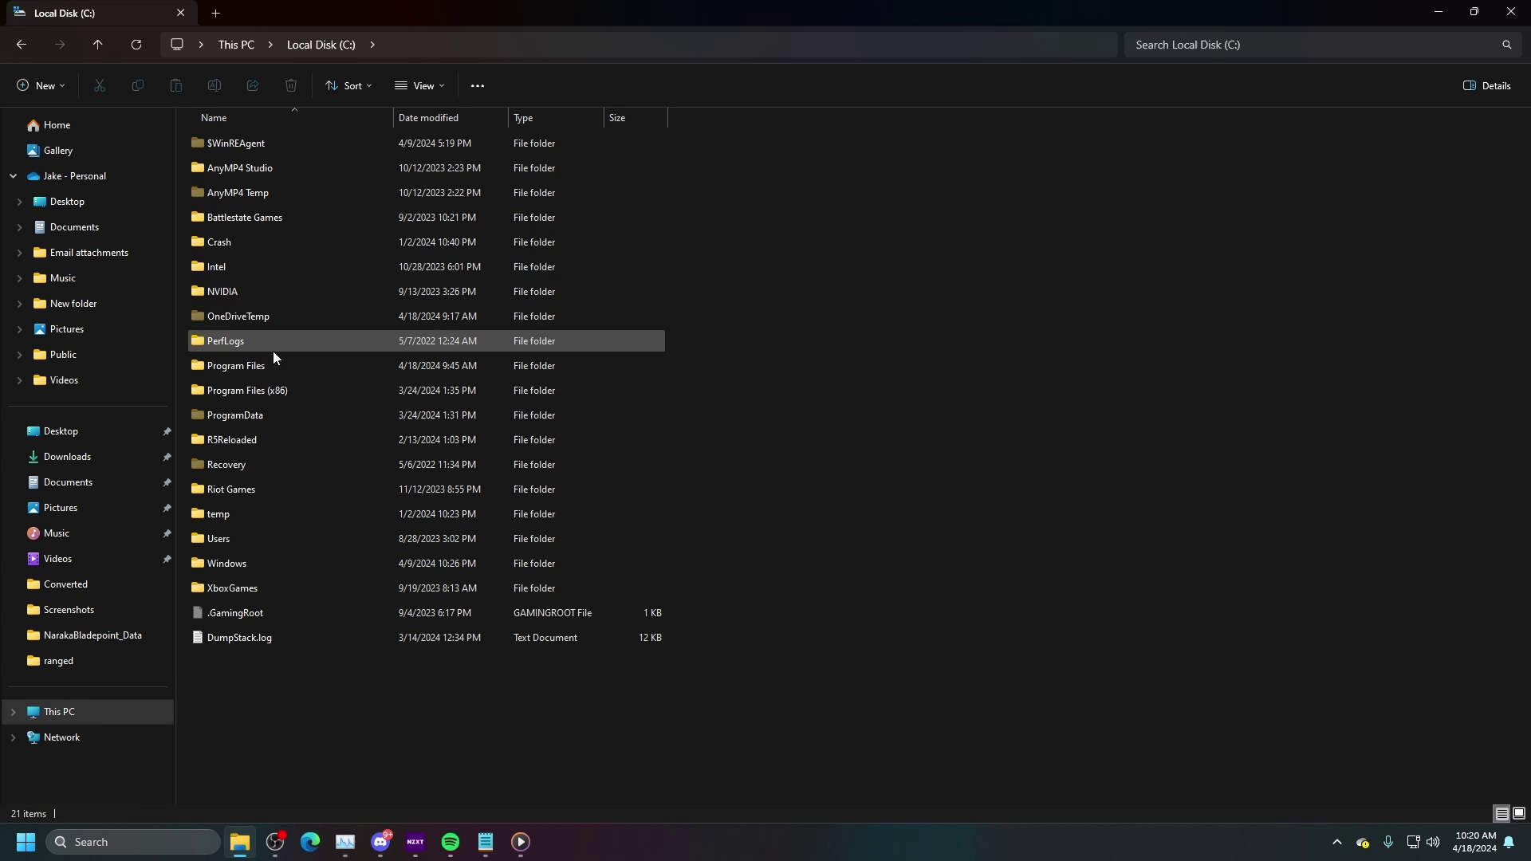
{"action": "double_click", "coordinate": [274, 402]}
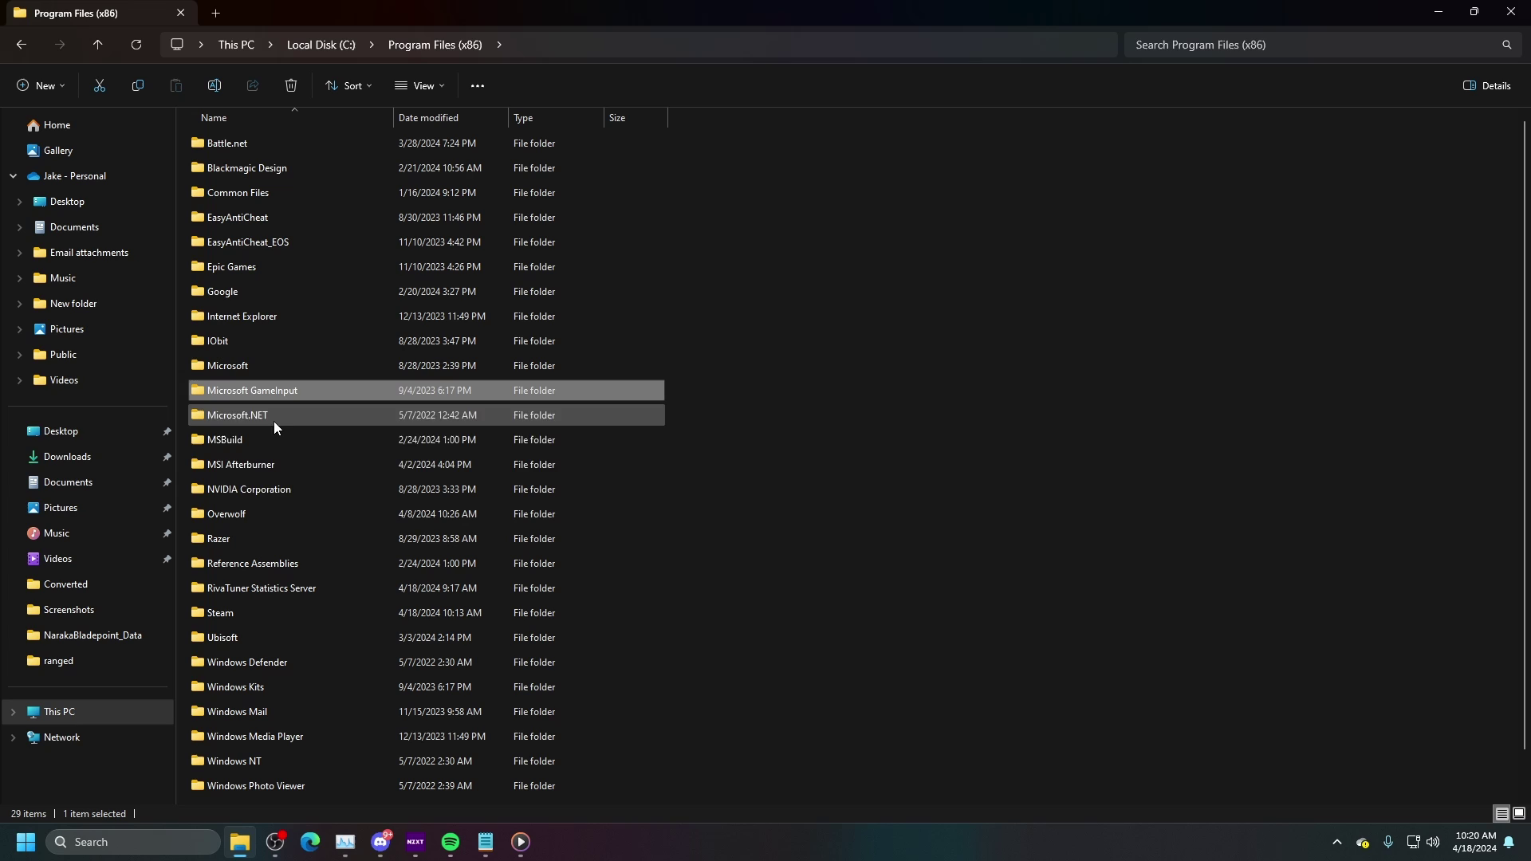
{"action": "double_click", "coordinate": [267, 615]}
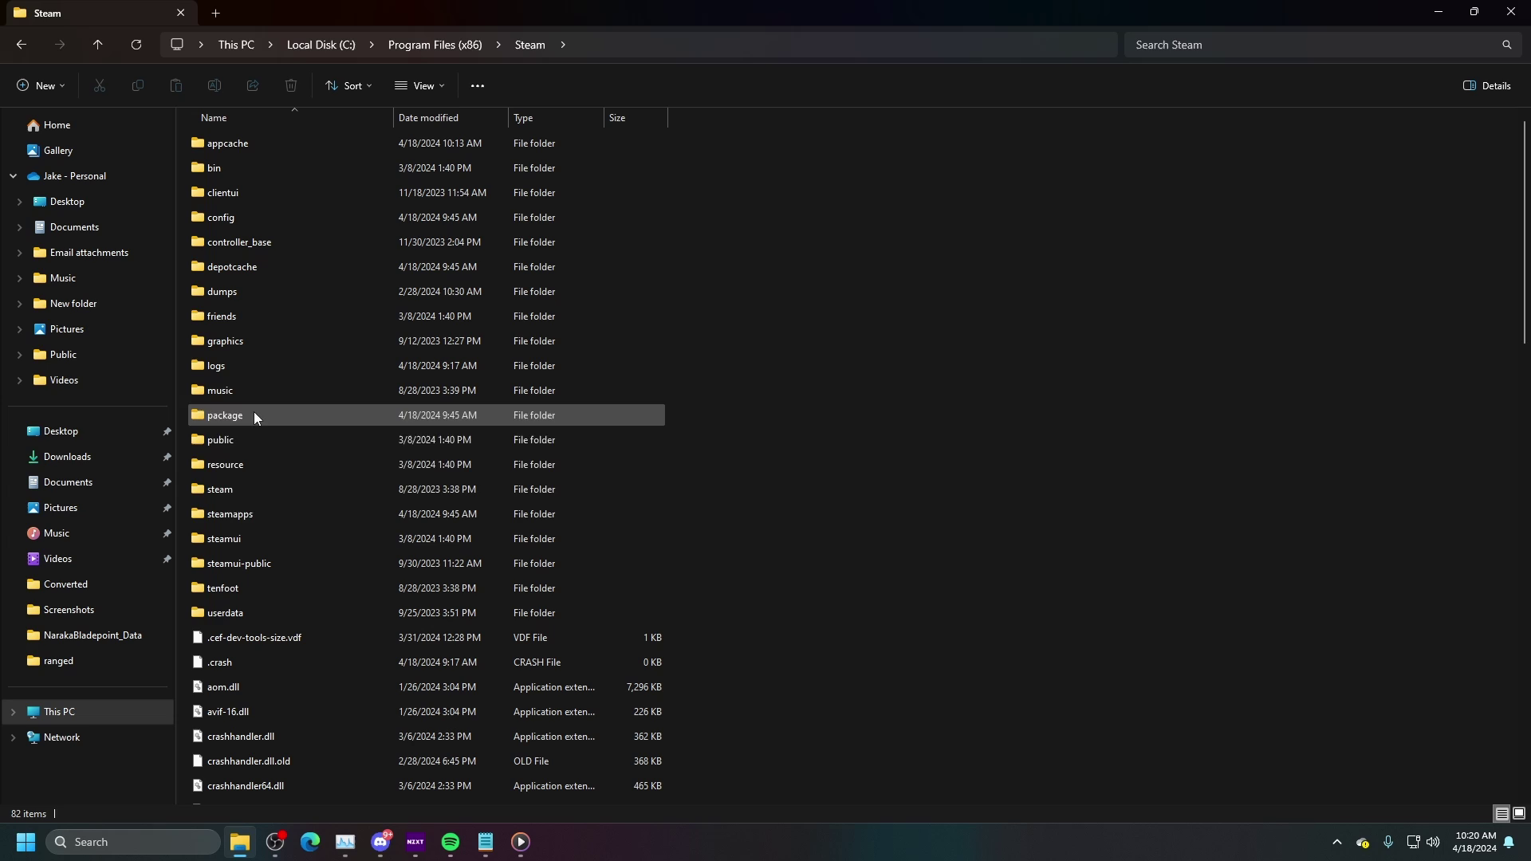
{"action": "left_click", "coordinate": [250, 517]}
{"action": "double_click", "coordinate": [250, 515]}
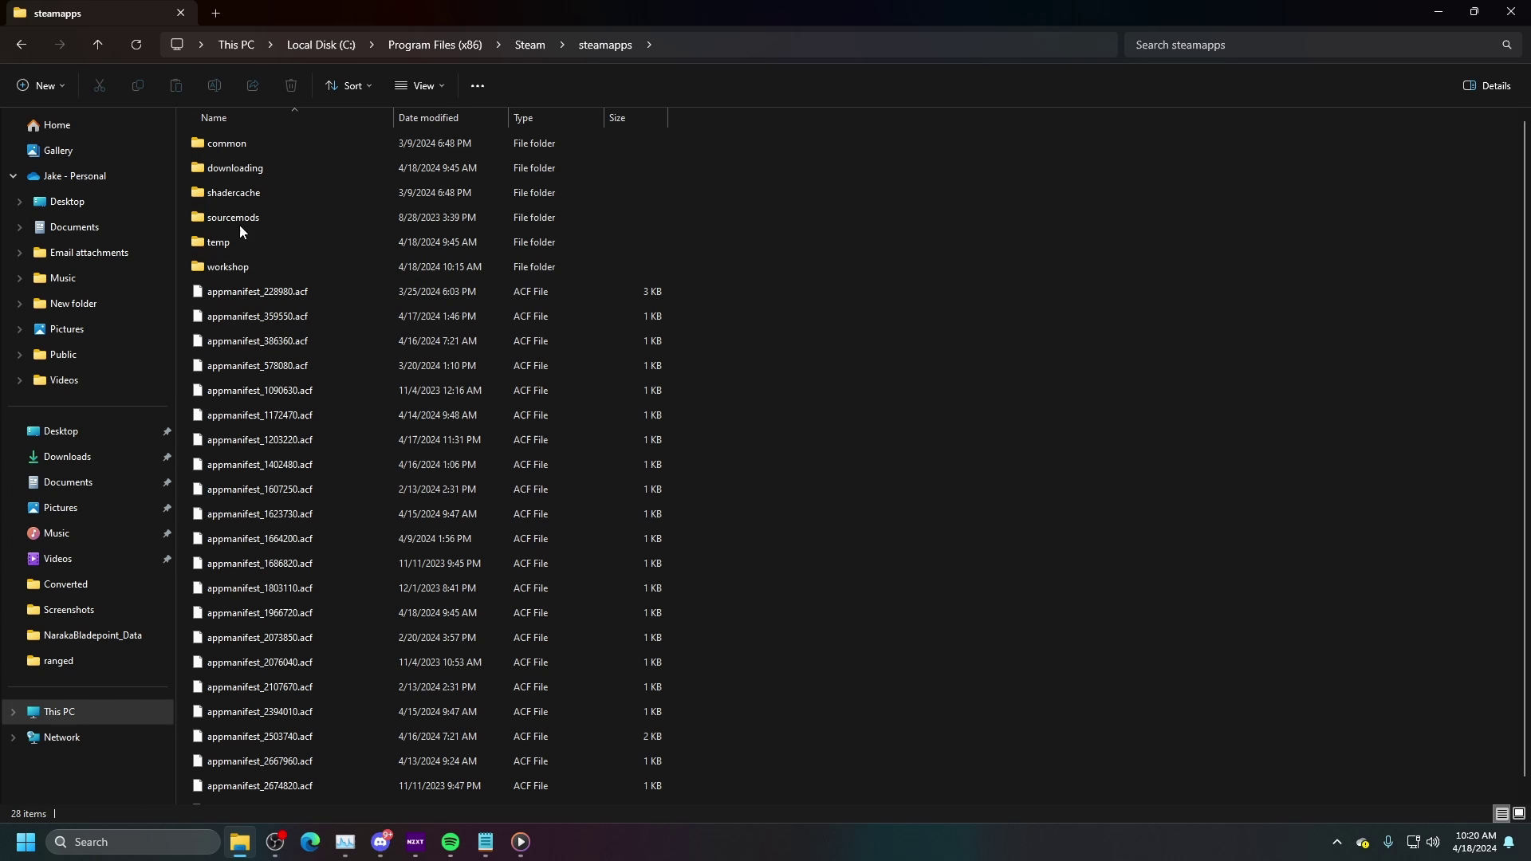
{"action": "double_click", "coordinate": [233, 145]}
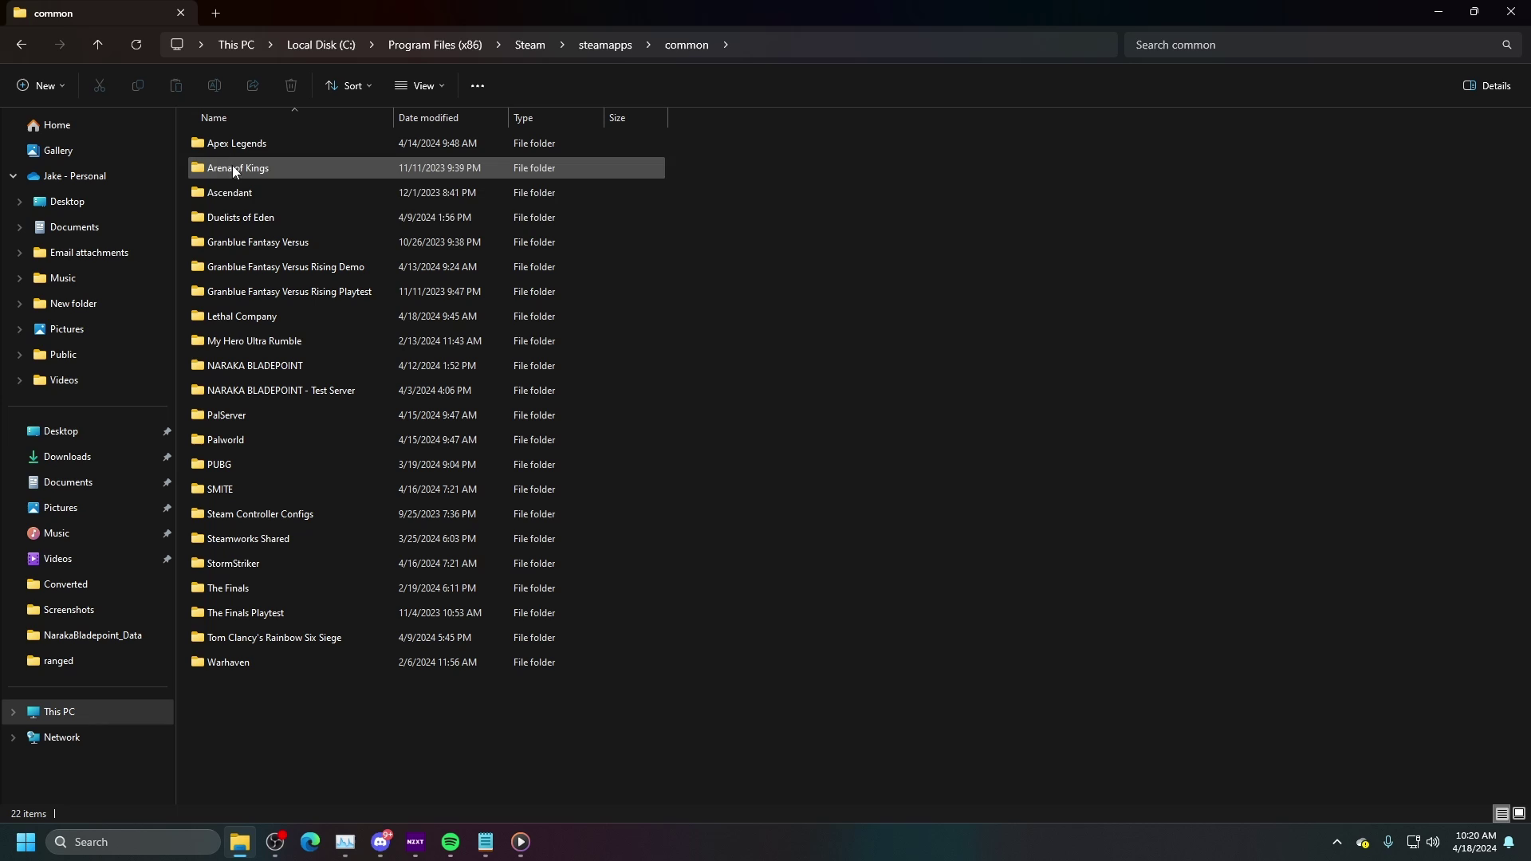
{"action": "double_click", "coordinate": [256, 371]}
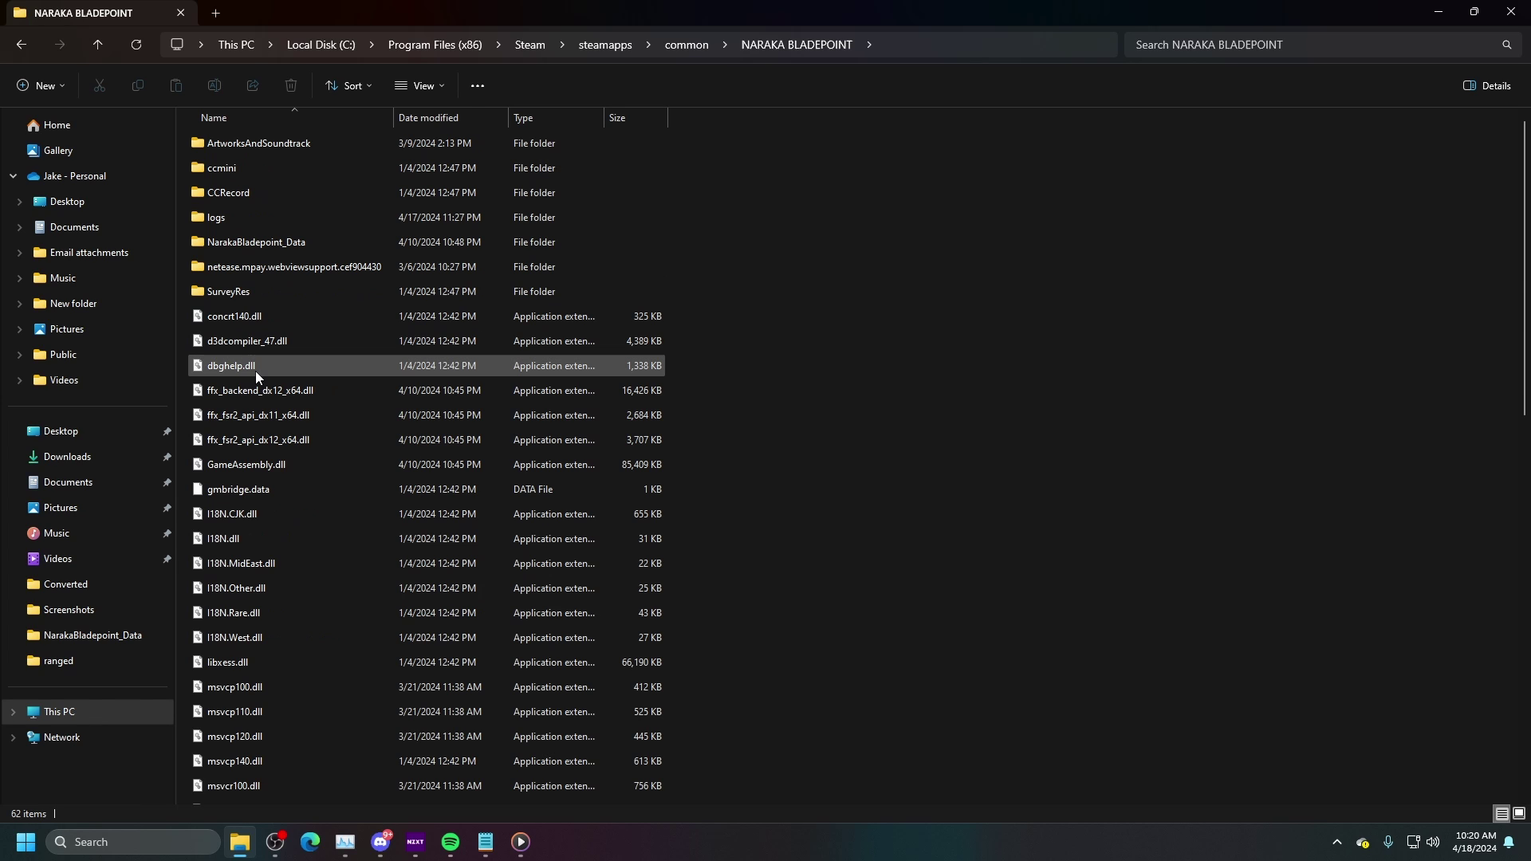
{"action": "double_click", "coordinate": [246, 240]}
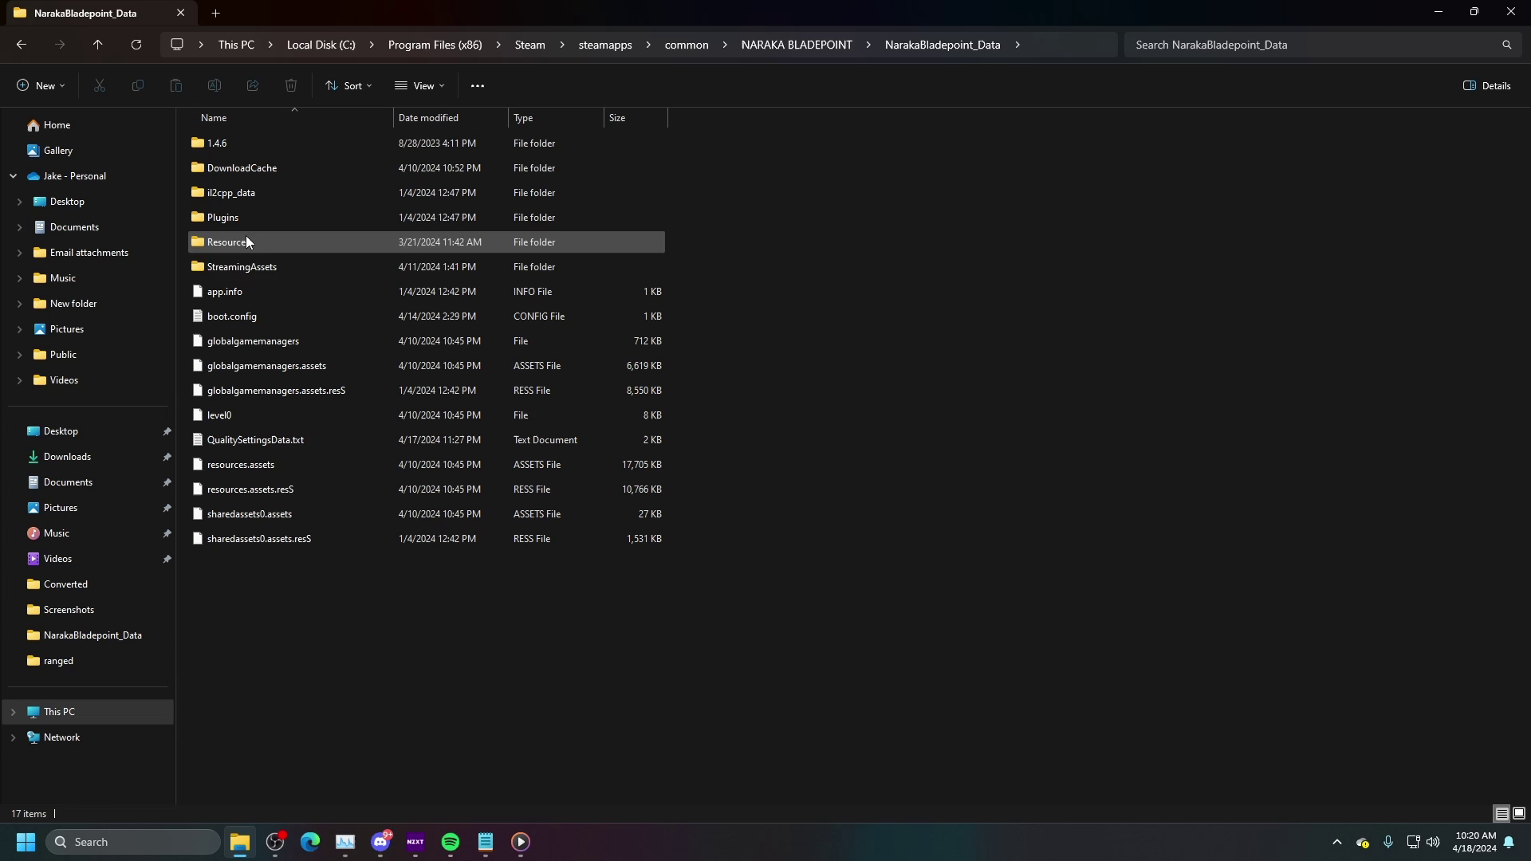
{"action": "double_click", "coordinate": [247, 317]}
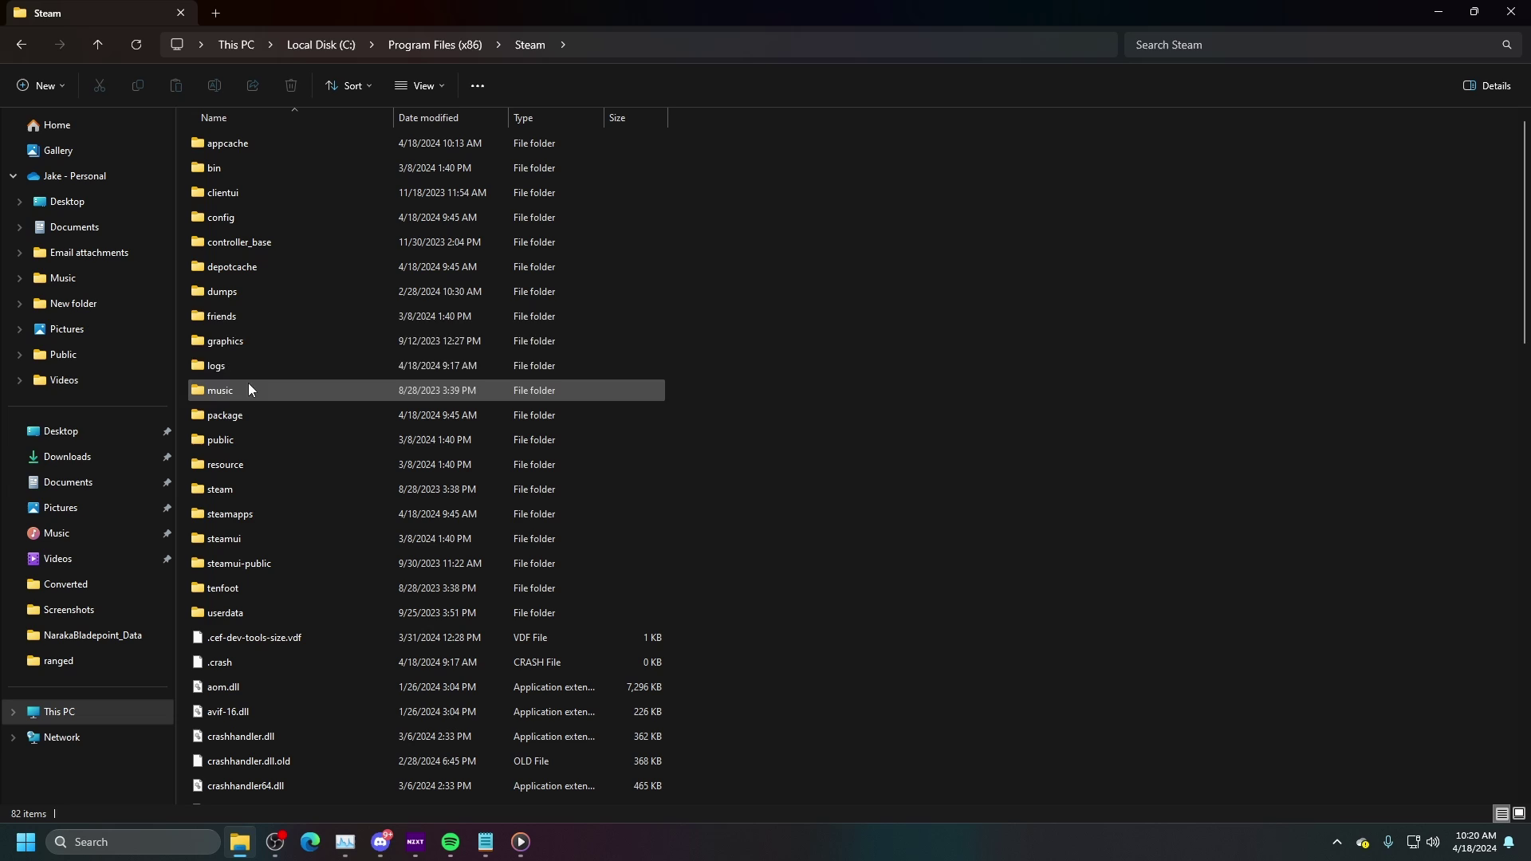
Go back through steamapps\common\NARAKA BLADEPOINT\NarakaBladepoint_Data and reopen boot.config in Notepad
{"action": "double_click", "coordinate": [250, 517]}
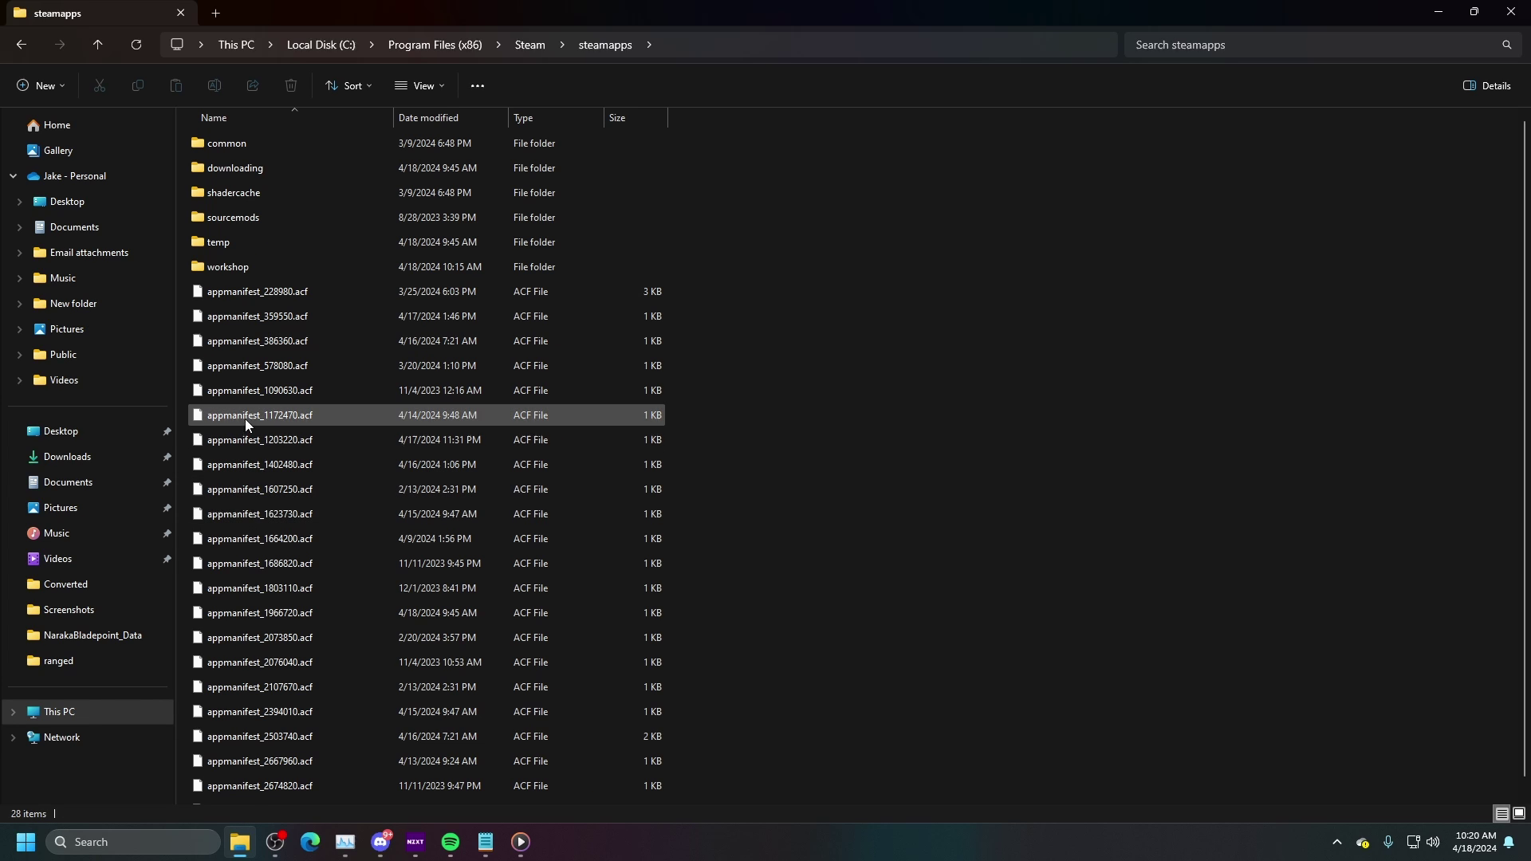
{"action": "double_click", "coordinate": [232, 142]}
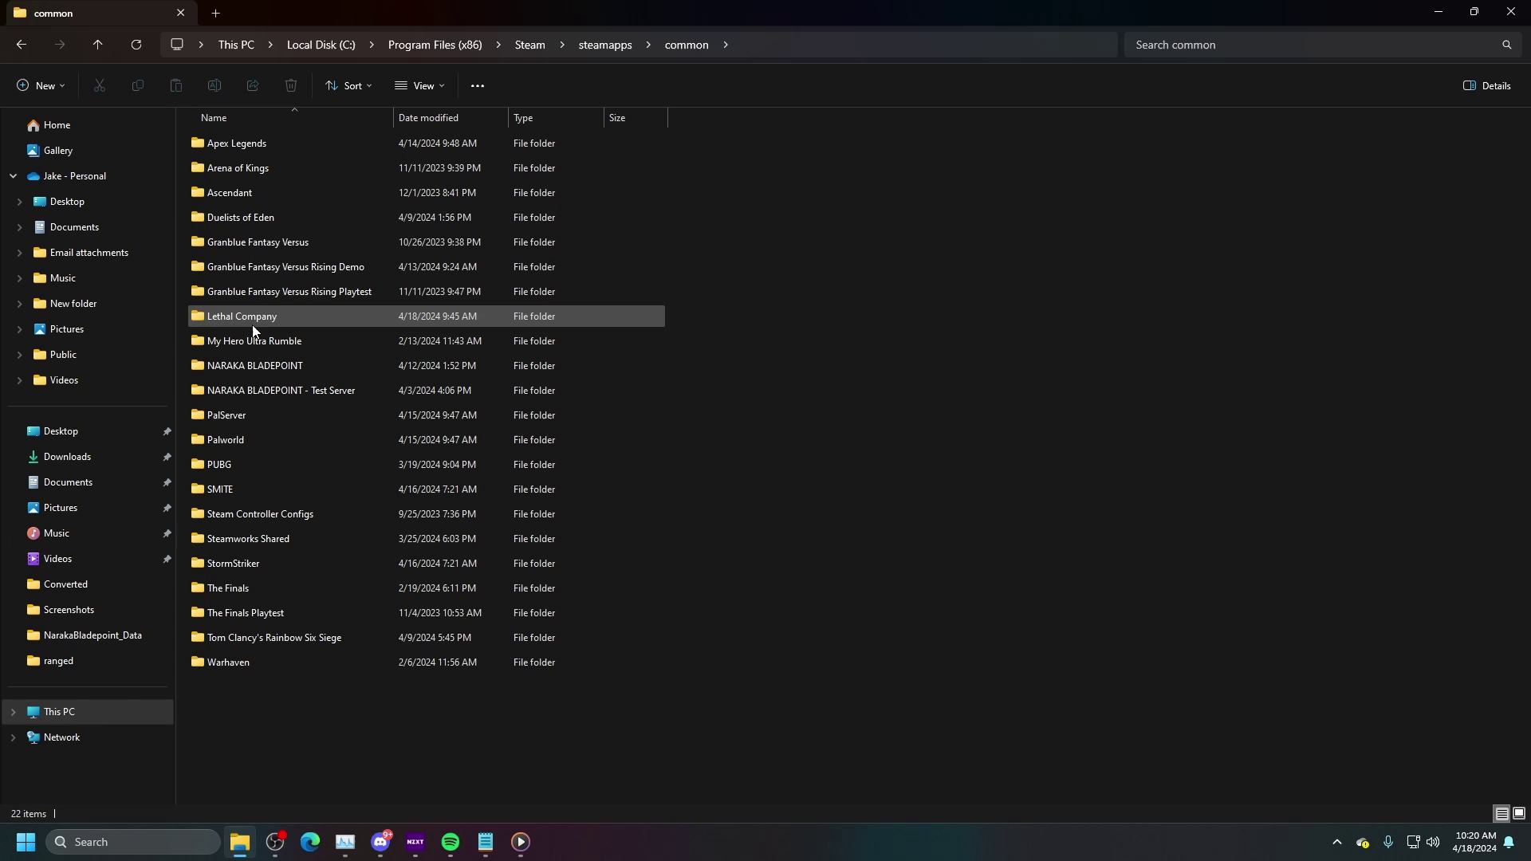
{"action": "double_click", "coordinate": [255, 368]}
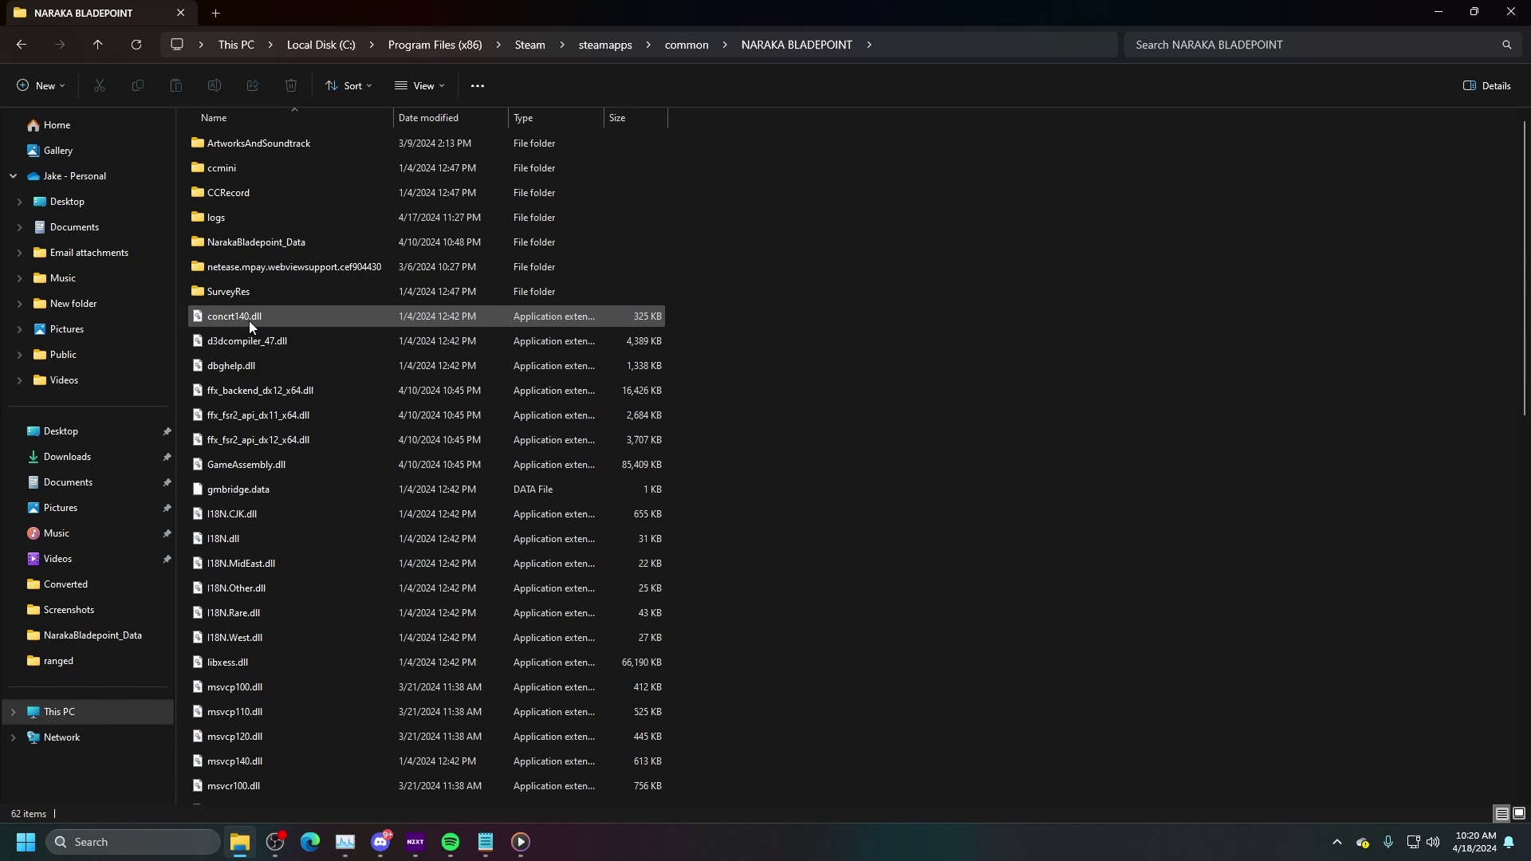
{"action": "double_click", "coordinate": [247, 241]}
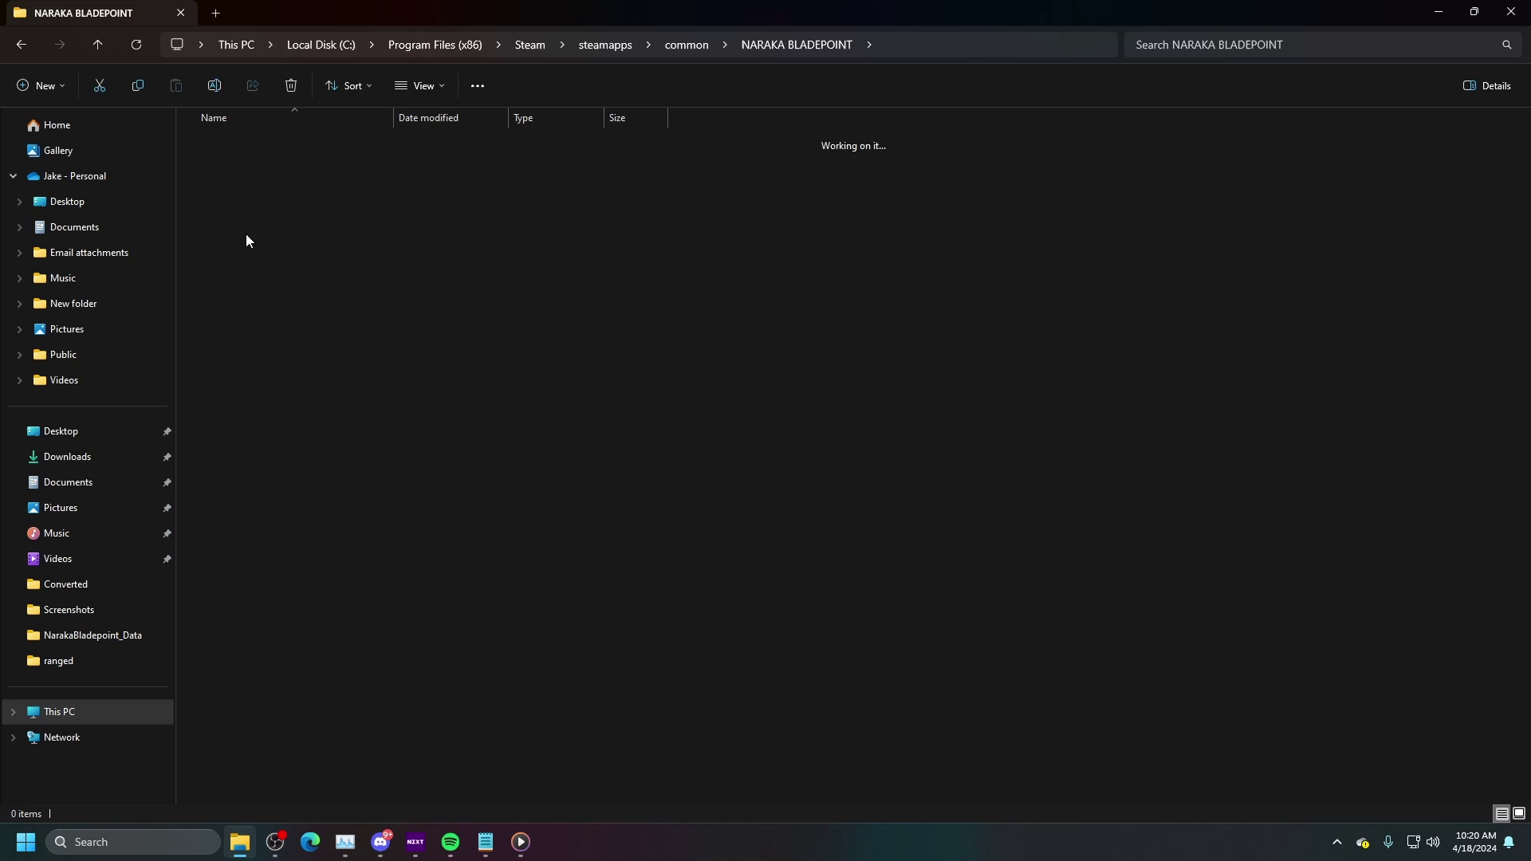
{"action": "left_click", "coordinate": [248, 317]}
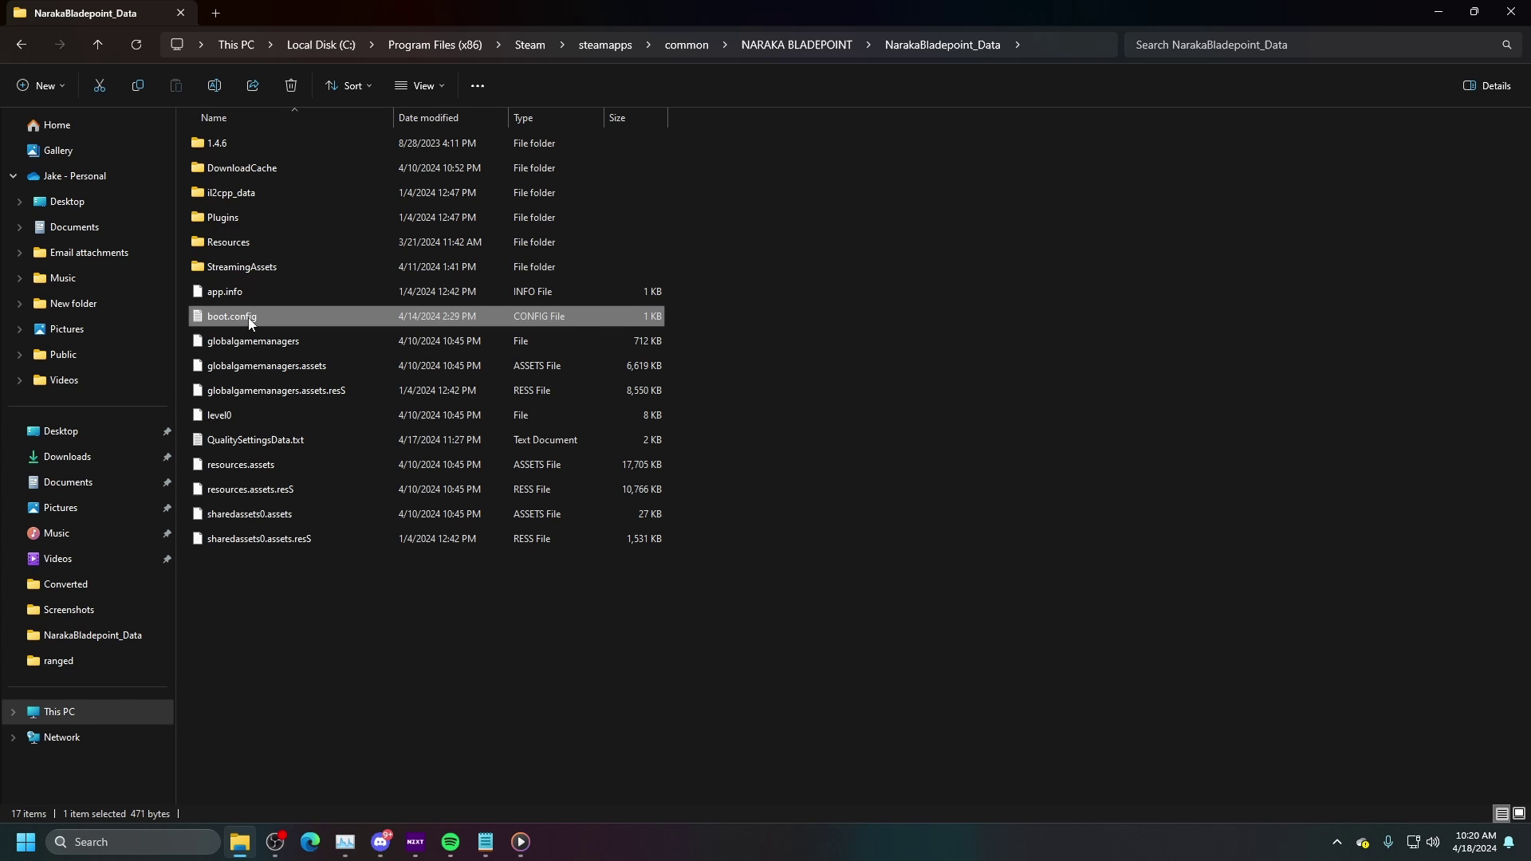
{"action": "double_click", "coordinate": [248, 318]}
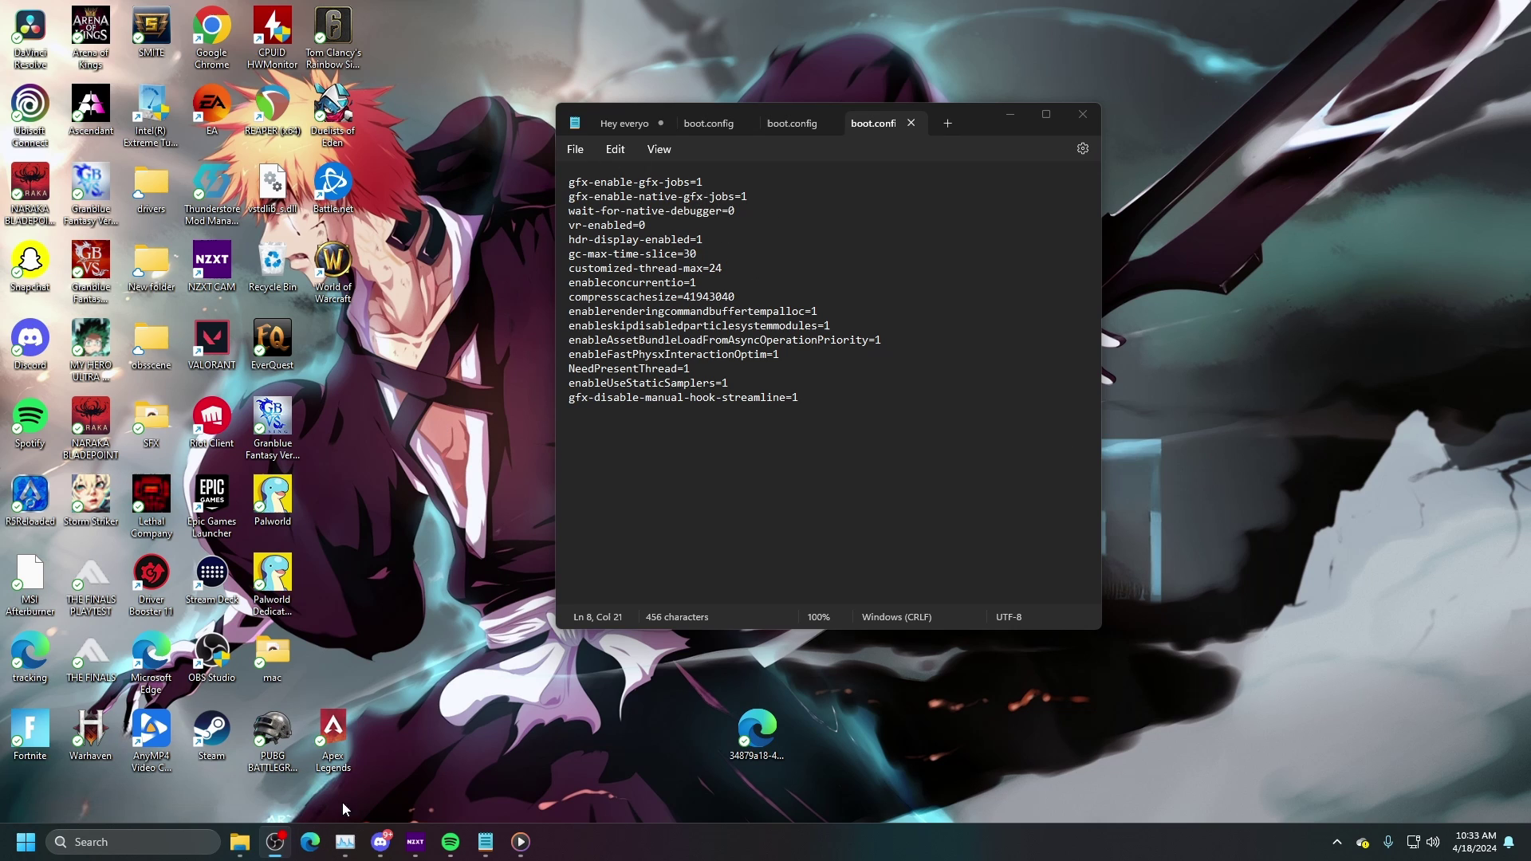
Open Task Manager and check Memory, then CPU, which shows 8 cores and 16 logical processors
{"action": "left_click", "coordinate": [335, 851]}
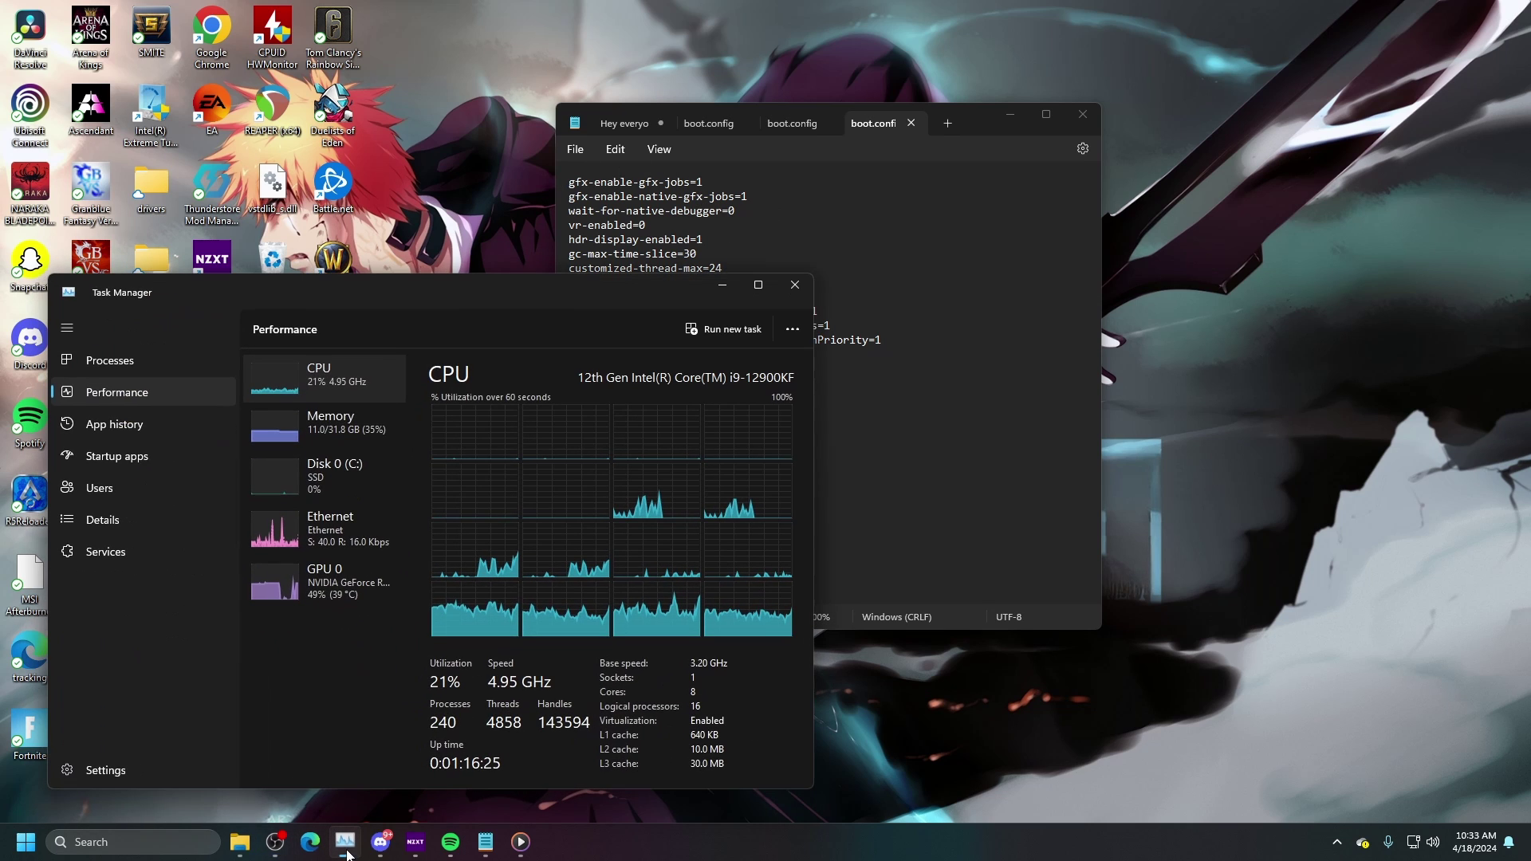
{"action": "left_click", "coordinate": [323, 425]}
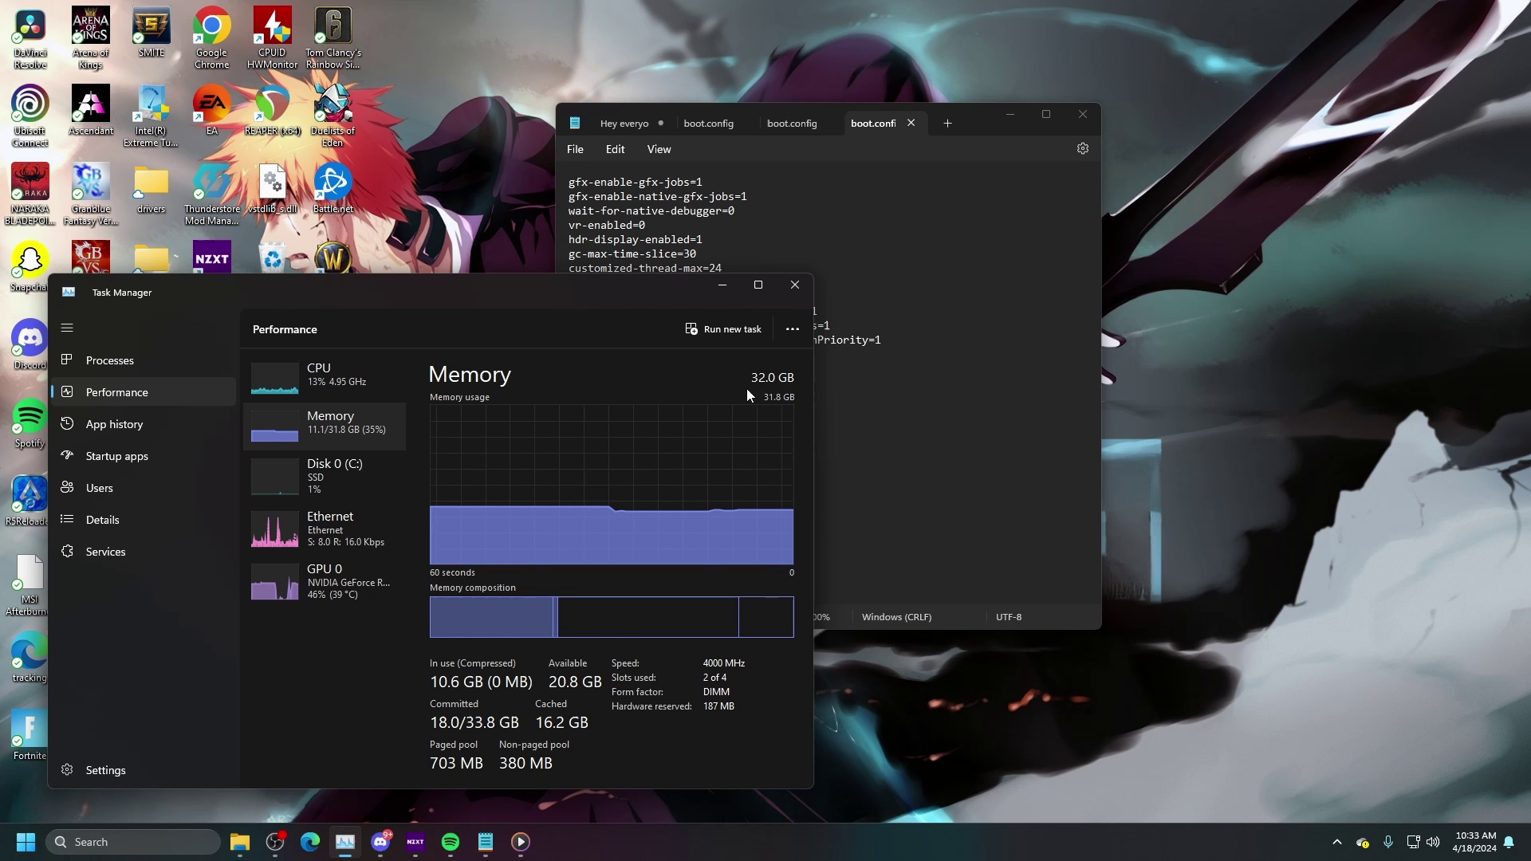
{"action": "left_click_drag", "start_coordinate": [642, 300], "coordinate": [773, 338]}
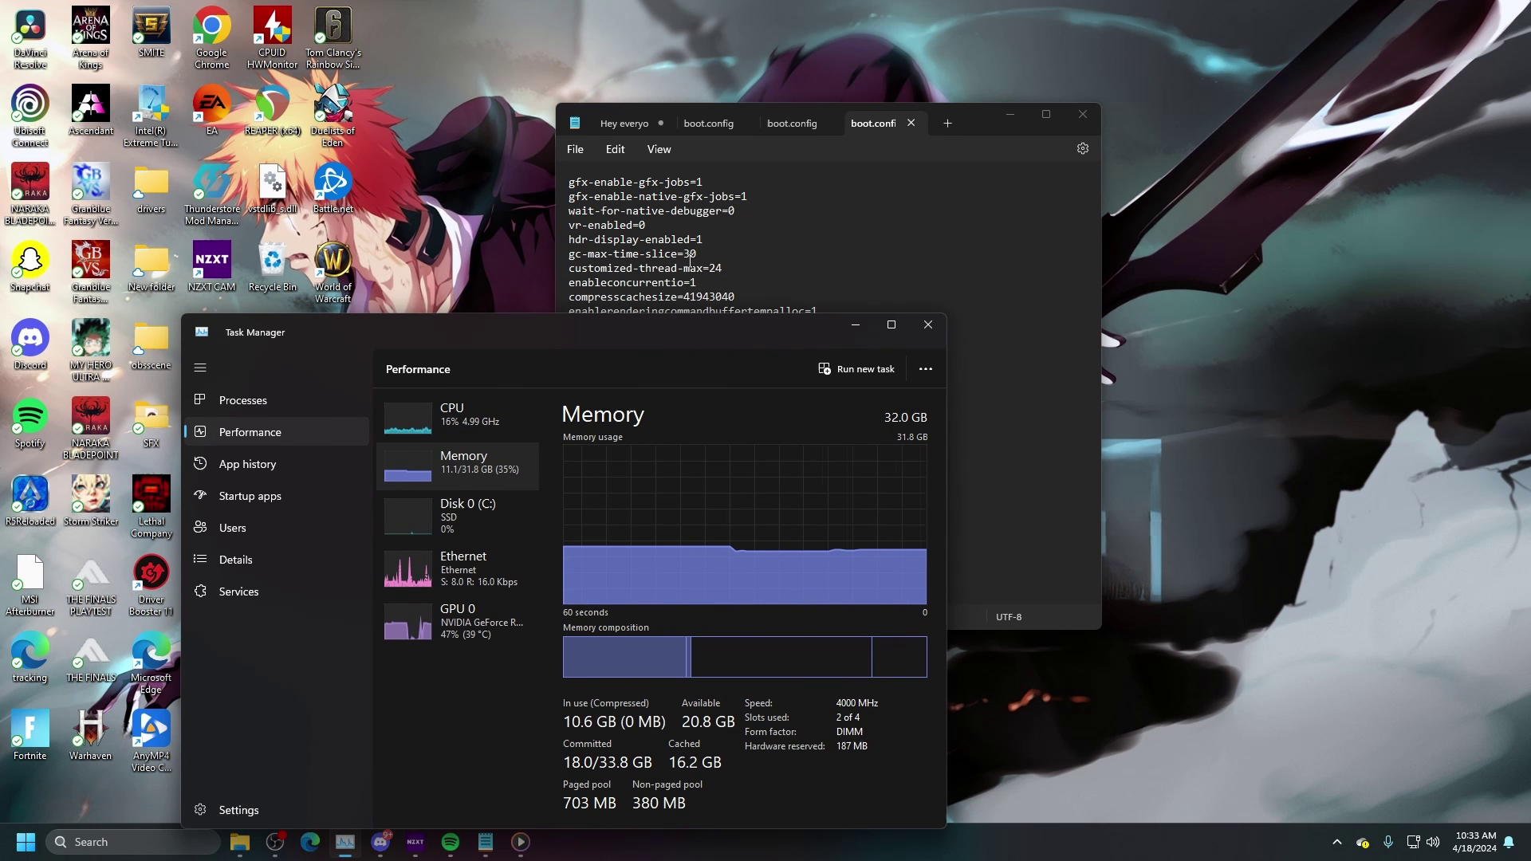
{"action": "left_click", "coordinate": [477, 417]}
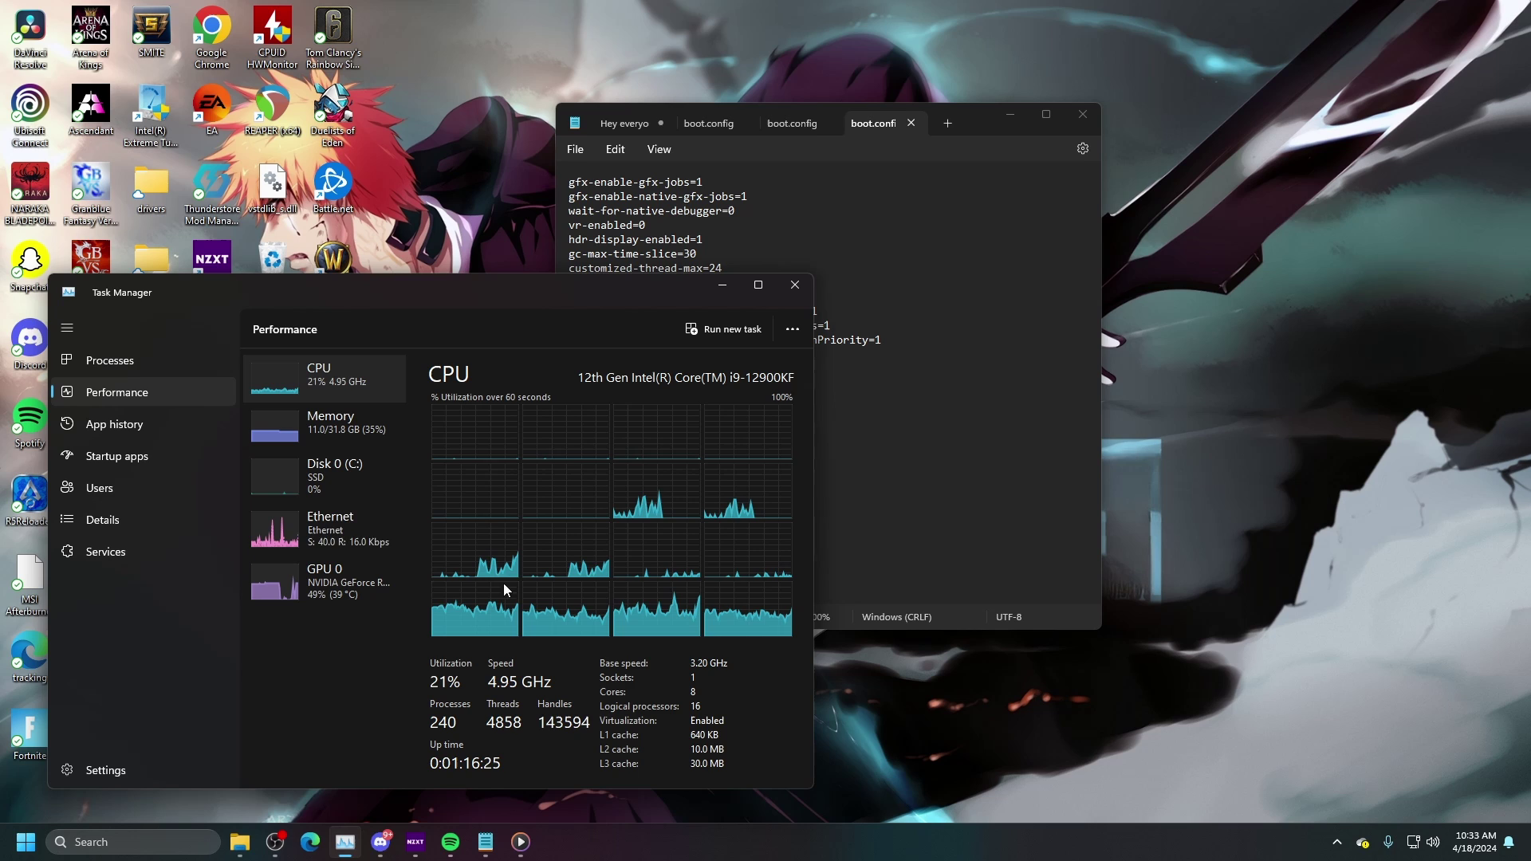
{"action": "left_click", "coordinate": [333, 423]}
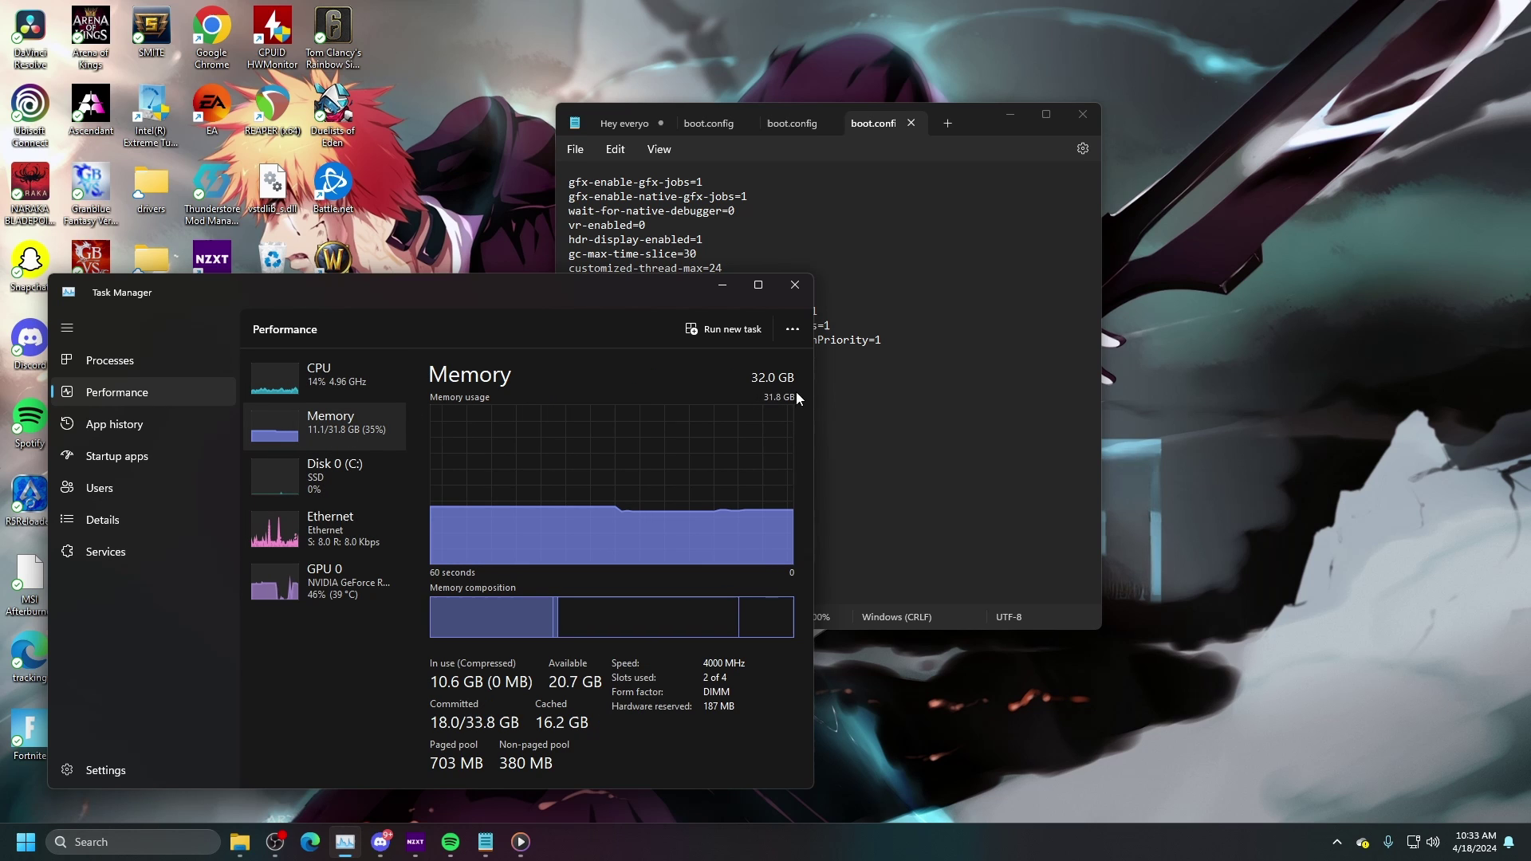
{"action": "left_click_drag", "start_coordinate": [643, 305], "coordinate": [776, 346]}
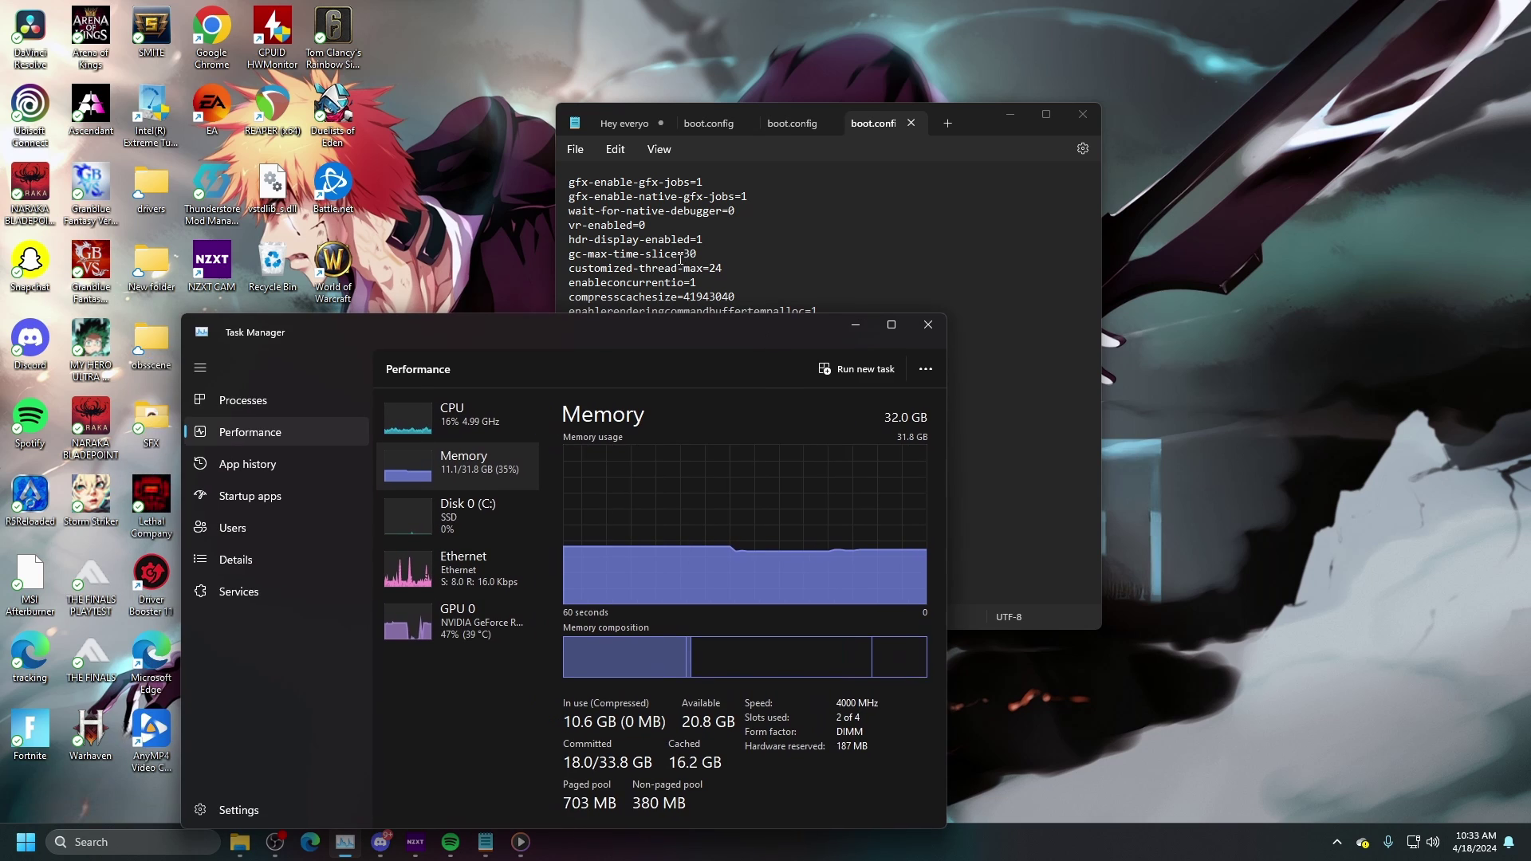
{"action": "left_click", "coordinate": [479, 423]}
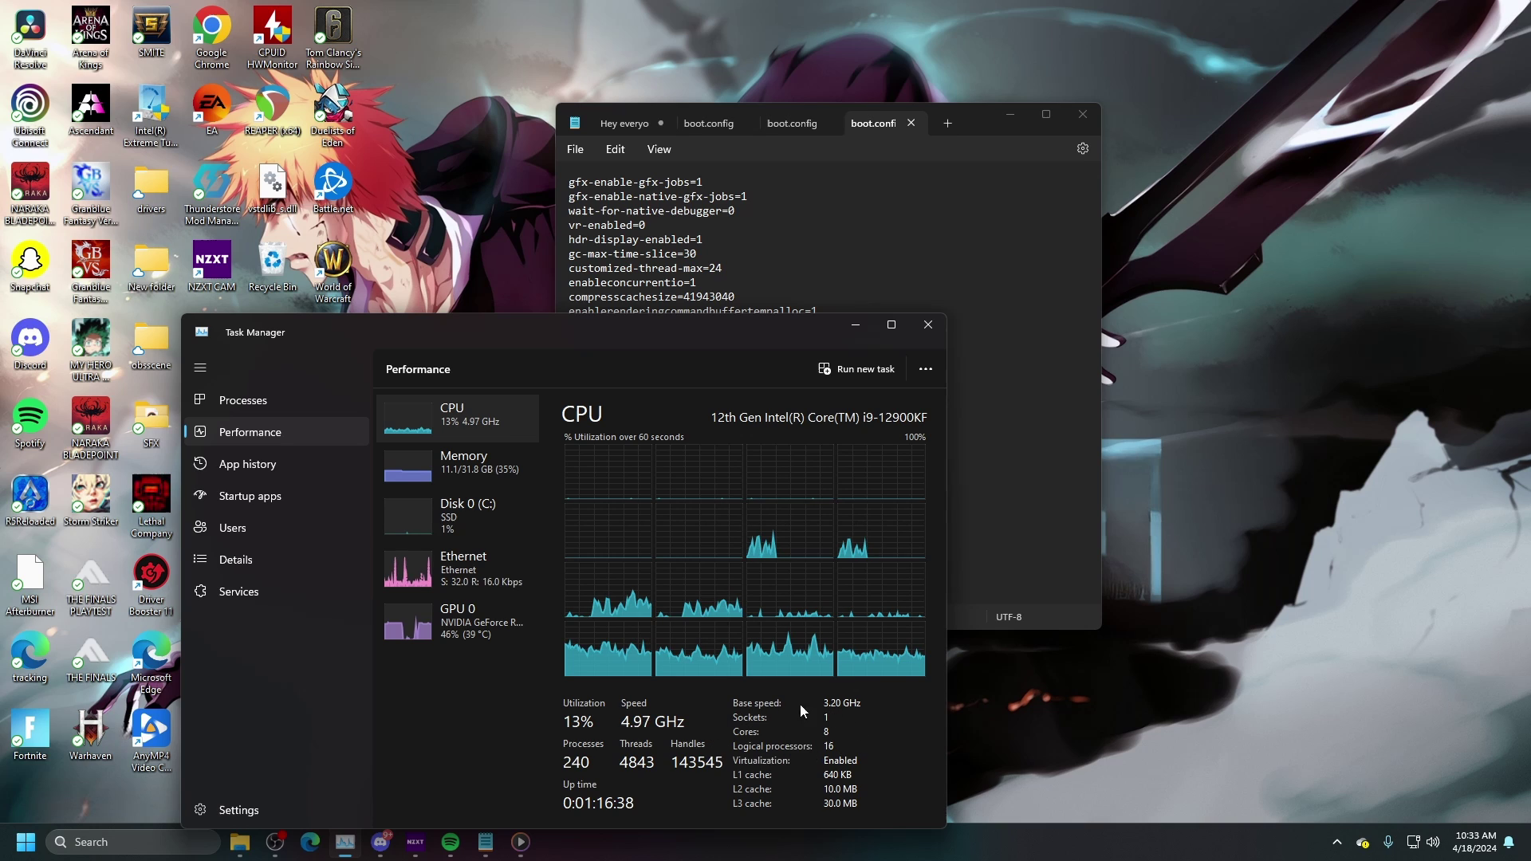
Reposition Task Manager lower so boot.config's customized-thread-max=24 line stays visible
{"action": "left_click_drag", "start_coordinate": [681, 343], "coordinate": [689, 387]}
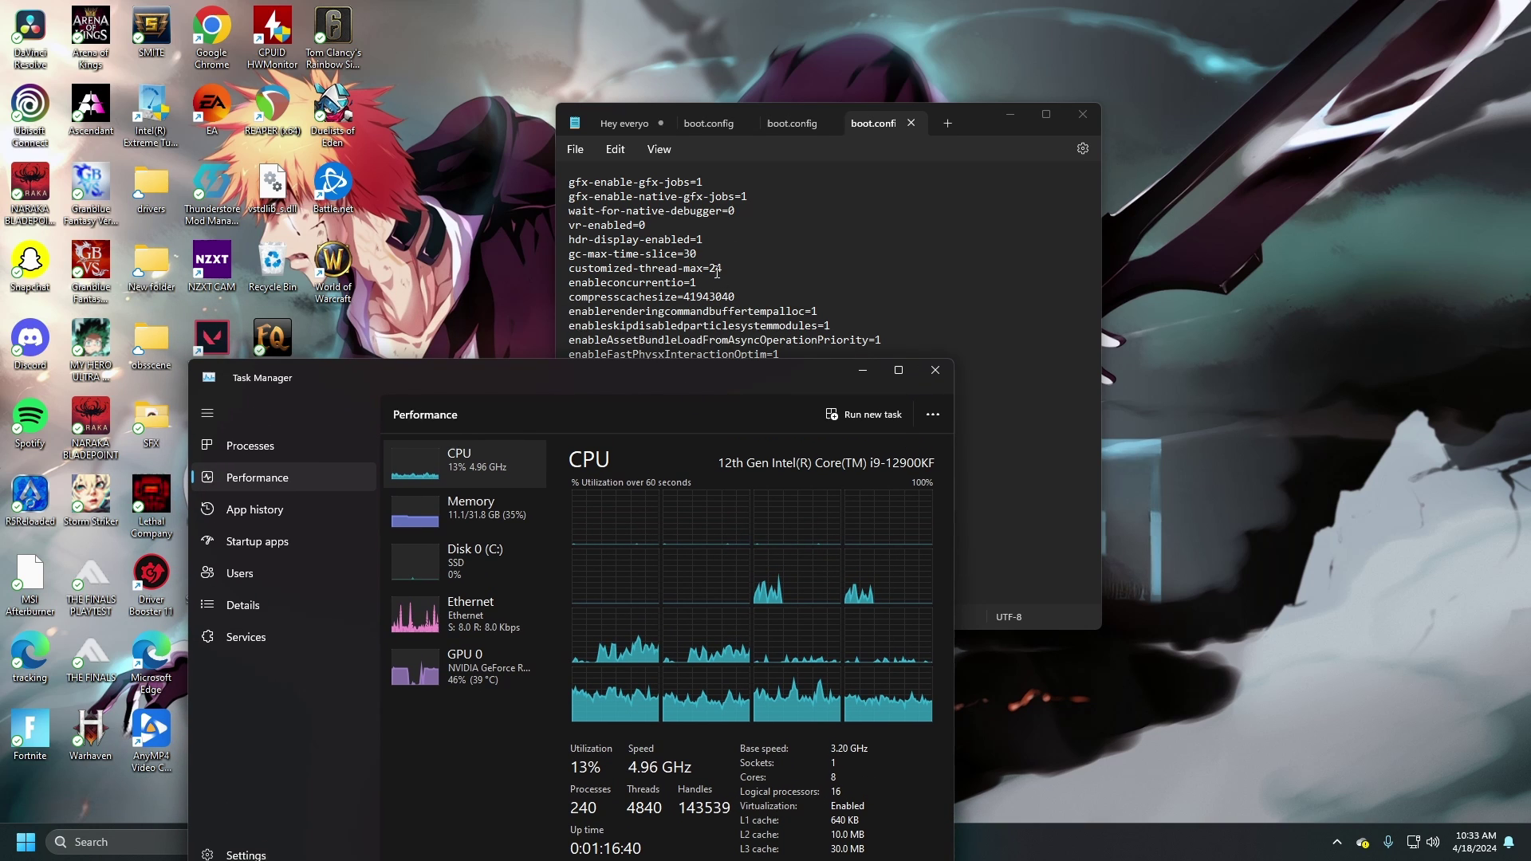
{"action": "left_click_drag", "start_coordinate": [714, 270], "coordinate": [726, 269]}
{"action": "left_click_drag", "start_coordinate": [733, 375], "coordinate": [727, 329]}
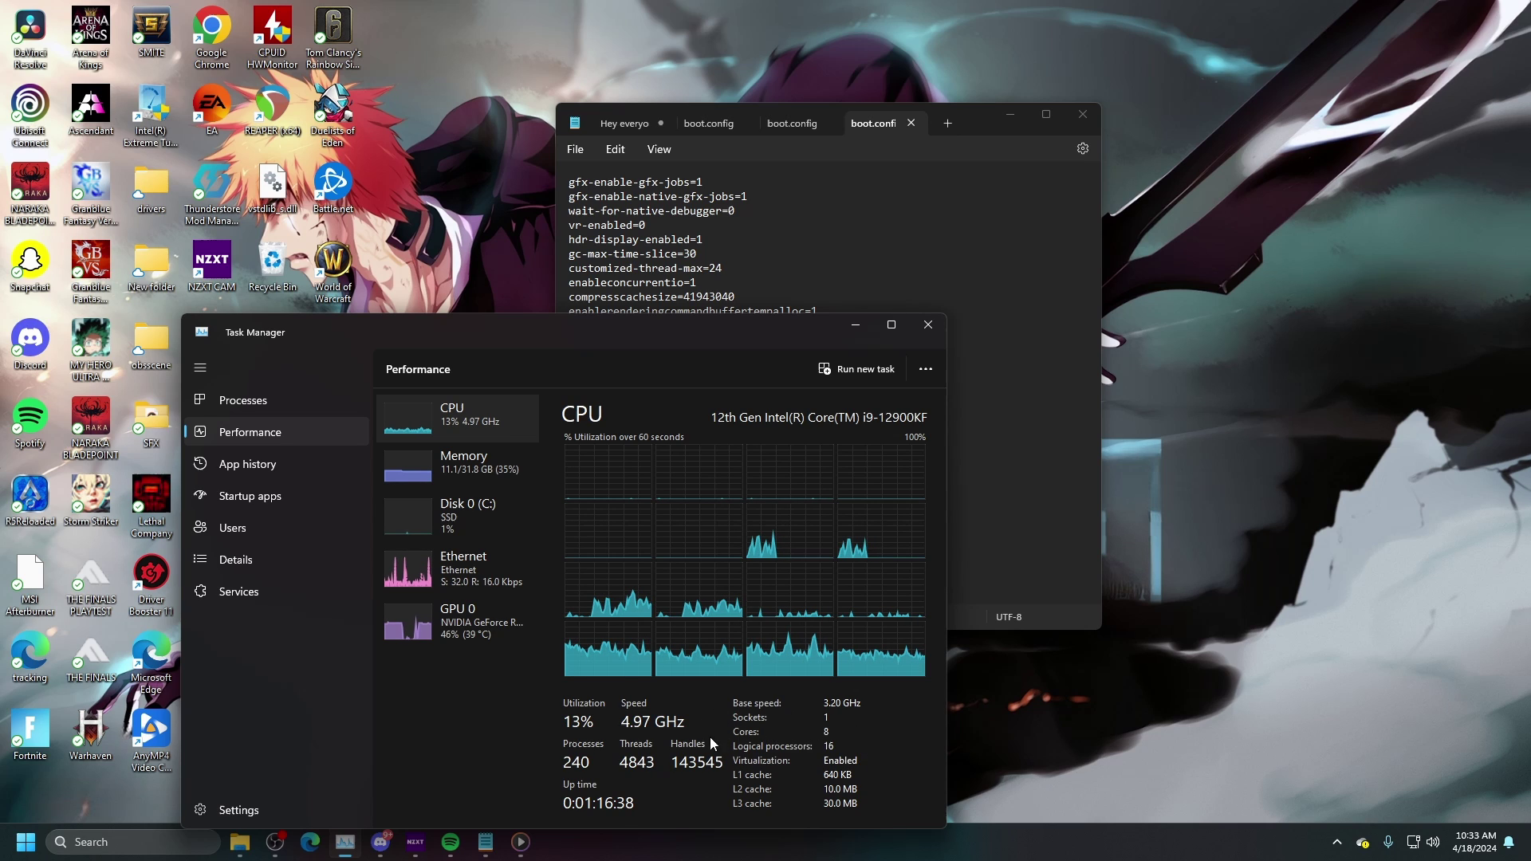
{"action": "left_click_drag", "start_coordinate": [681, 344], "coordinate": [689, 389]}
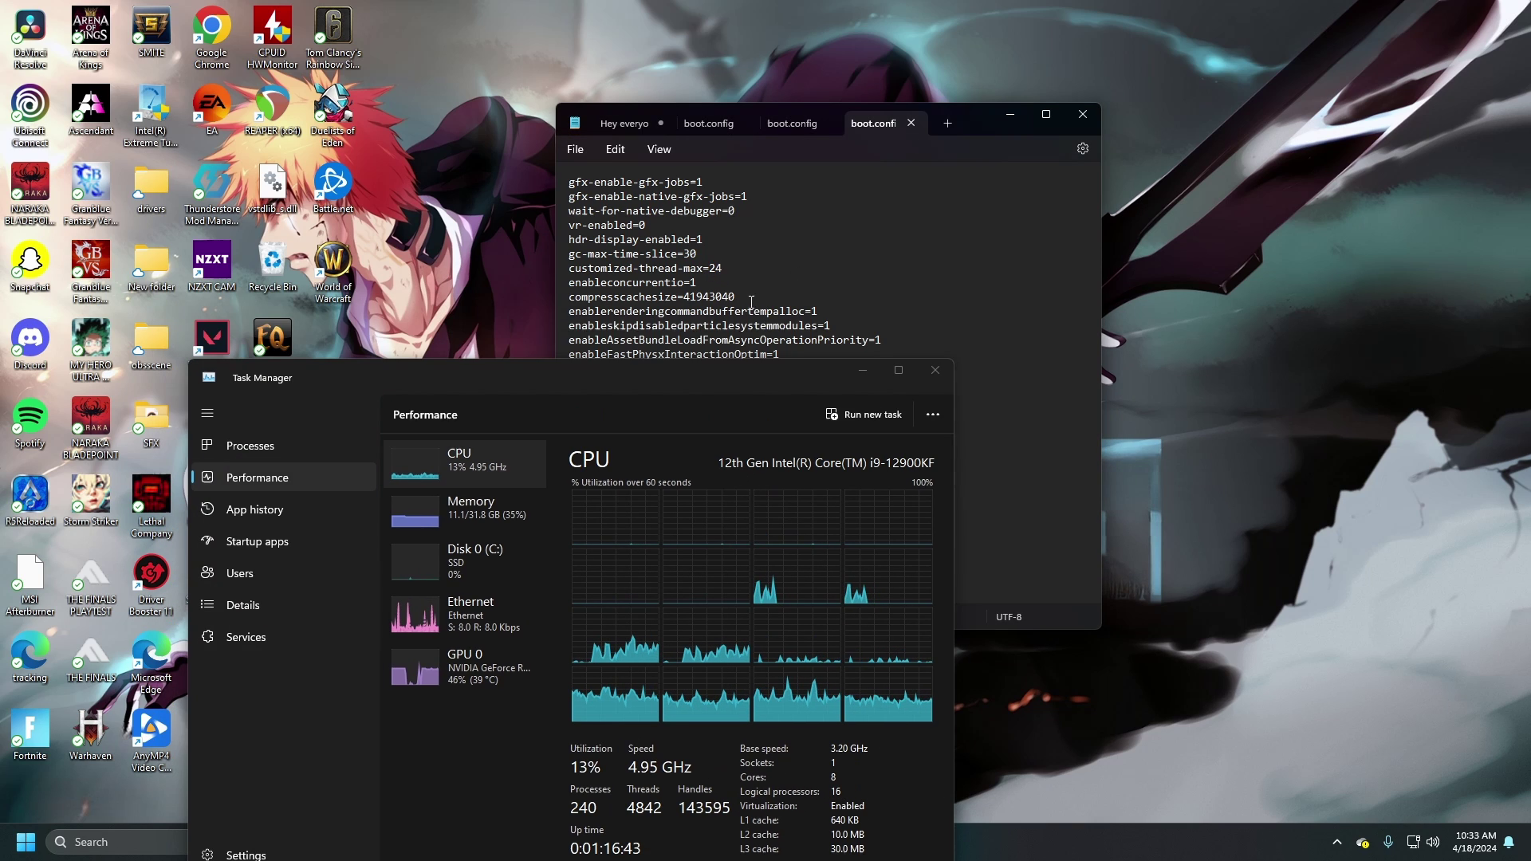
Highlight compresscachesize=41943040, save boot.config from the File menu, and close Notepad
{"action": "left_click_drag", "start_coordinate": [735, 296], "coordinate": [685, 297]}
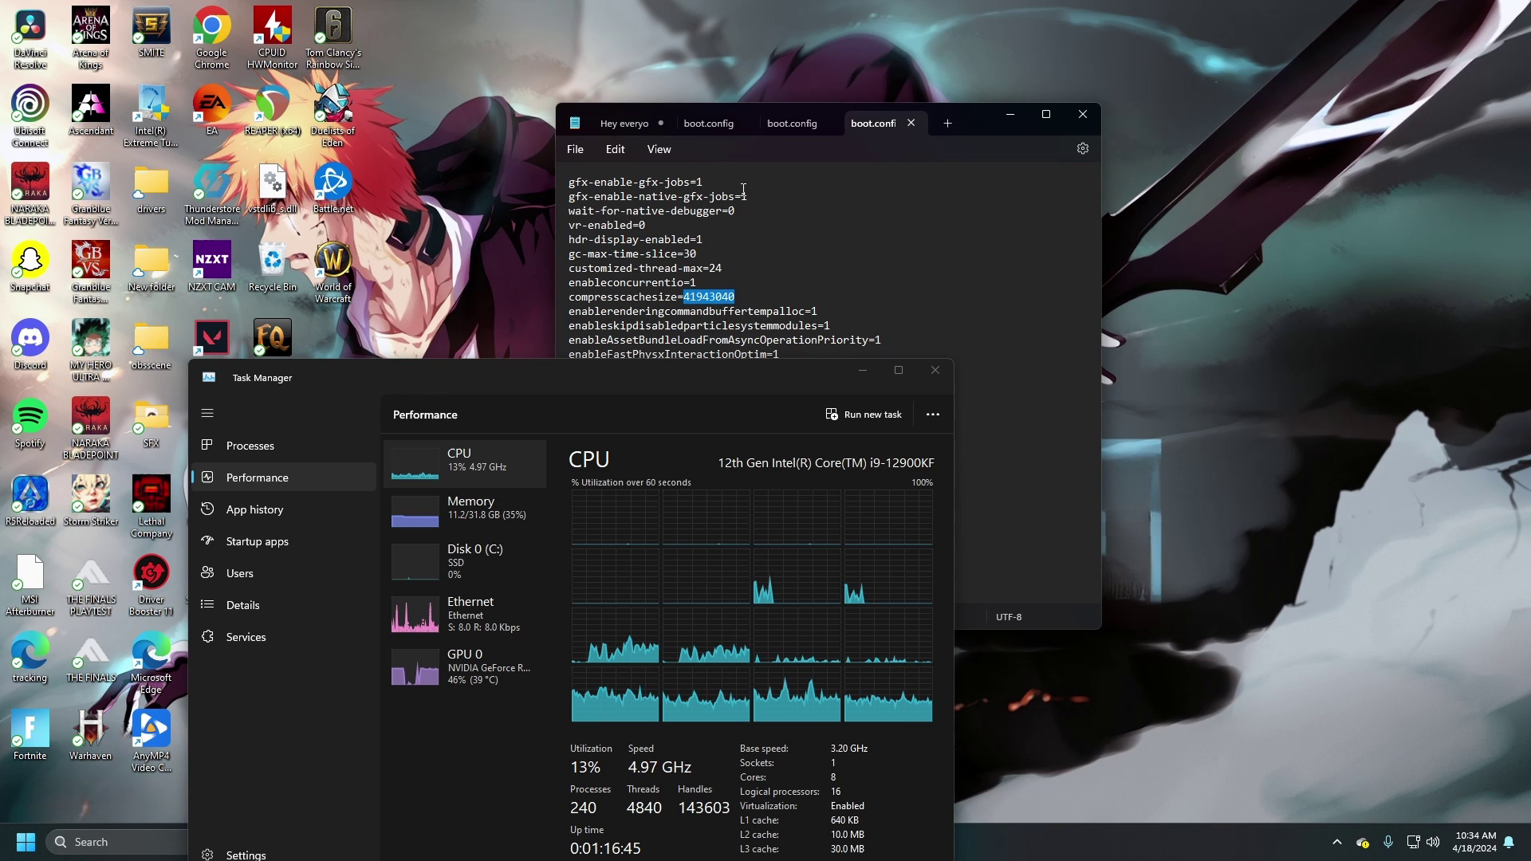
{"action": "left_click", "coordinate": [585, 150]}
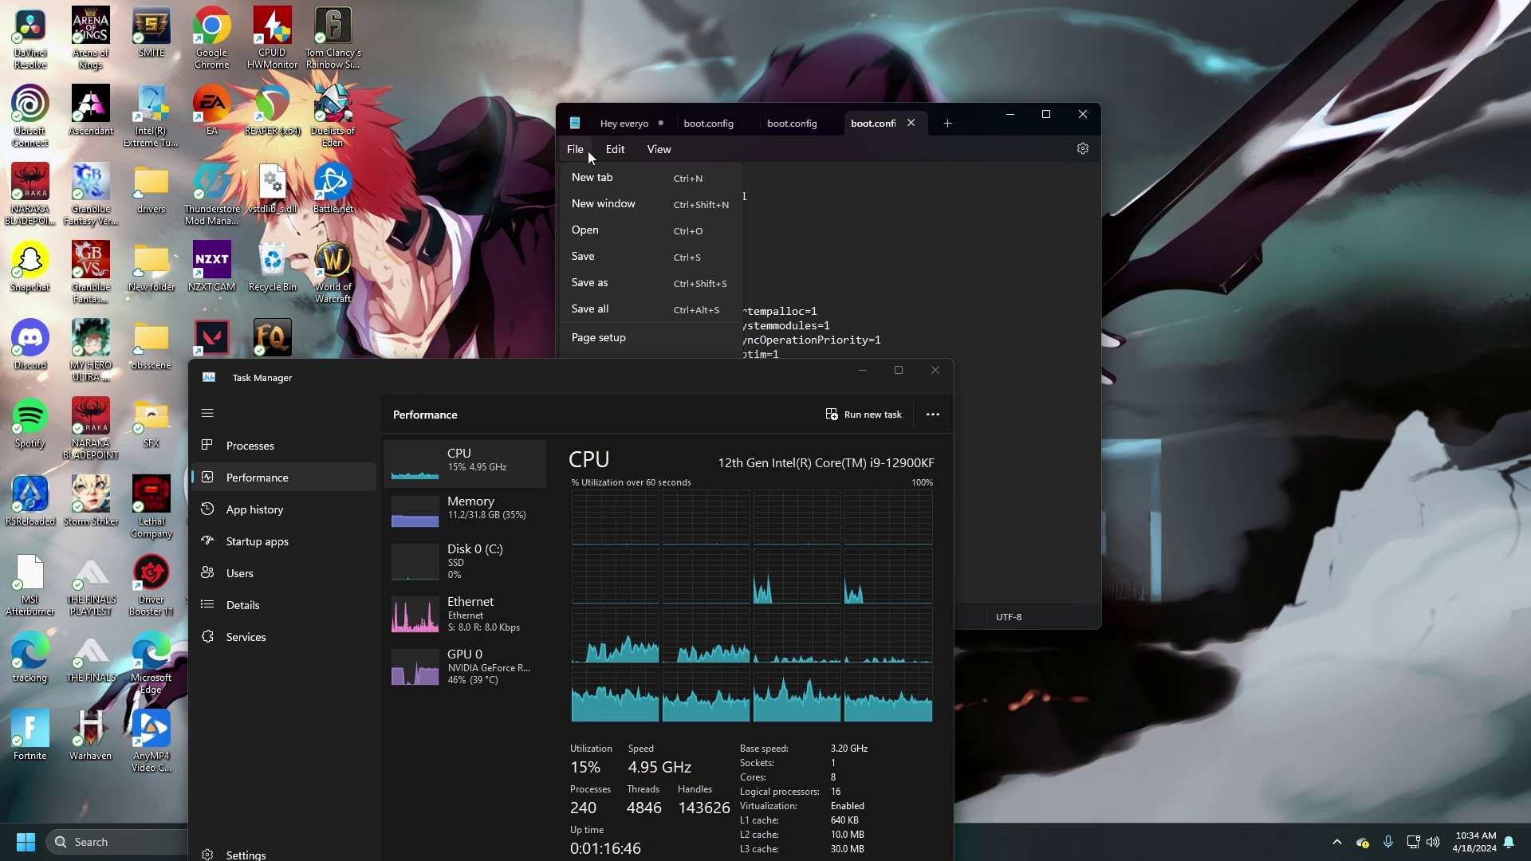
{"action": "left_click", "coordinate": [601, 256]}
{"action": "left_click", "coordinate": [1081, 116]}
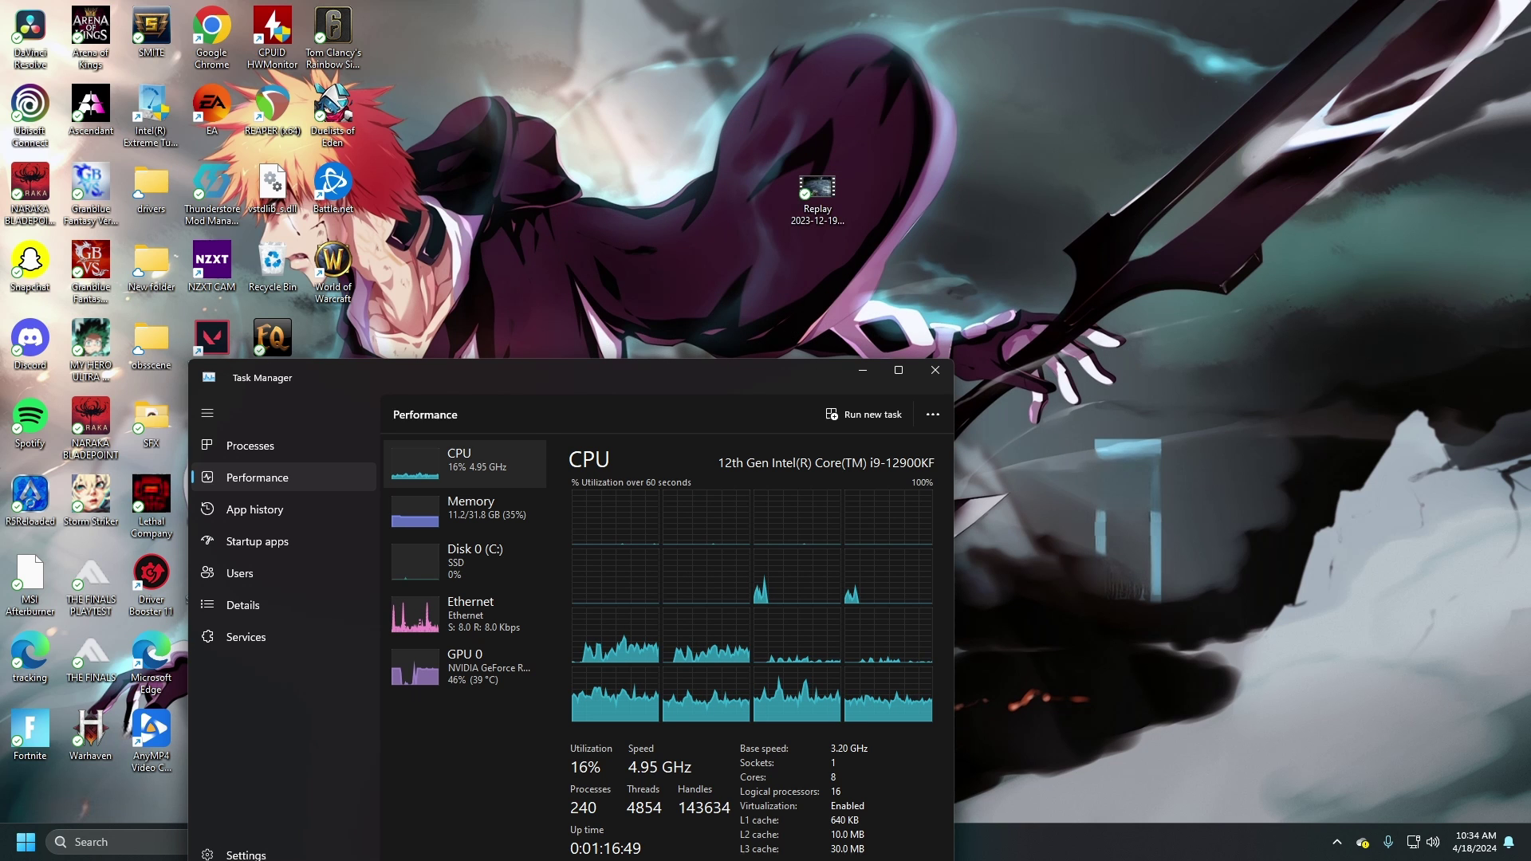